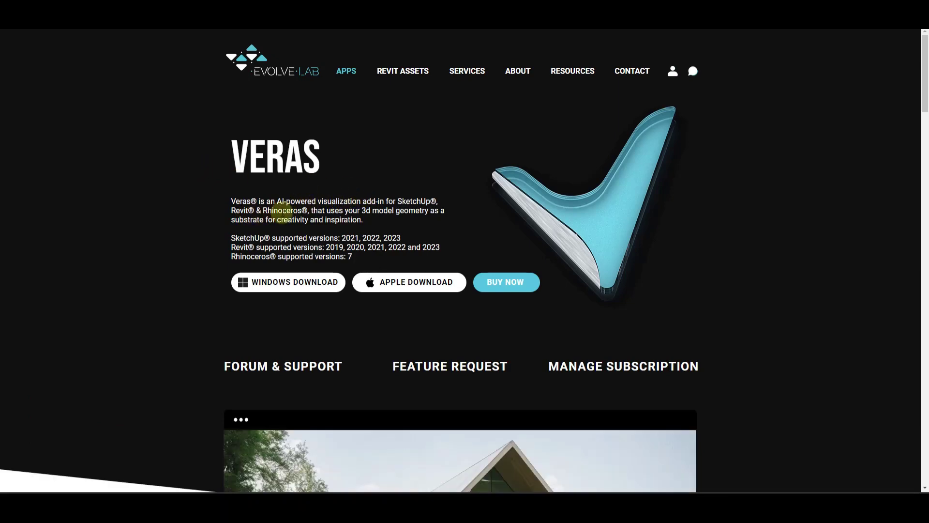
{"action": "scroll", "coordinate": [174, 195], "scroll_direction": "down", "scroll_amount": 3}
{"action": "scroll", "coordinate": [174, 195], "scroll_direction": "down", "scroll_amount": 3}
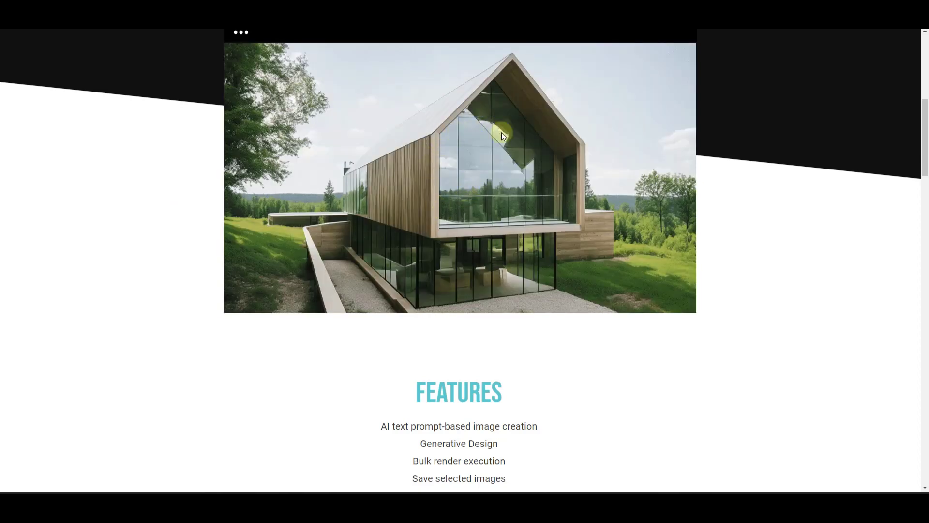
{"action": "scroll", "coordinate": [516, 189], "scroll_direction": "down", "scroll_amount": 2}
{"action": "scroll", "coordinate": [522, 195], "scroll_direction": "up", "scroll_amount": 3}
{"action": "scroll", "coordinate": [289, 209], "scroll_direction": "up", "scroll_amount": 1}
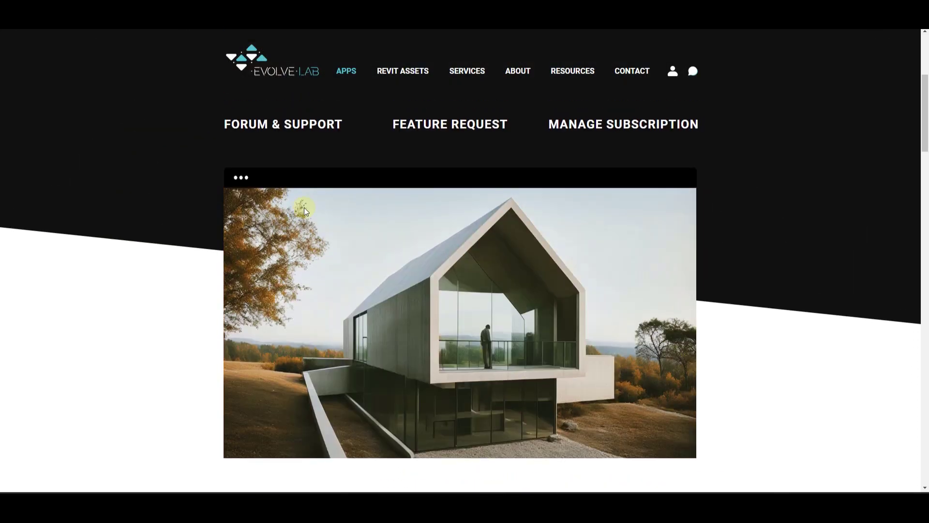
{"action": "scroll", "coordinate": [197, 239], "scroll_direction": "down", "scroll_amount": 1}
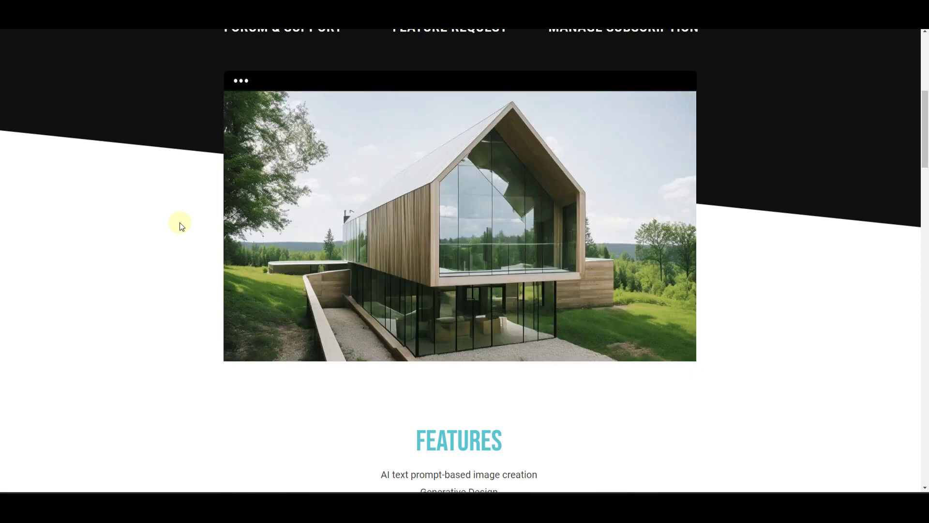
{"action": "scroll", "coordinate": [297, 211], "scroll_direction": "down", "scroll_amount": 3}
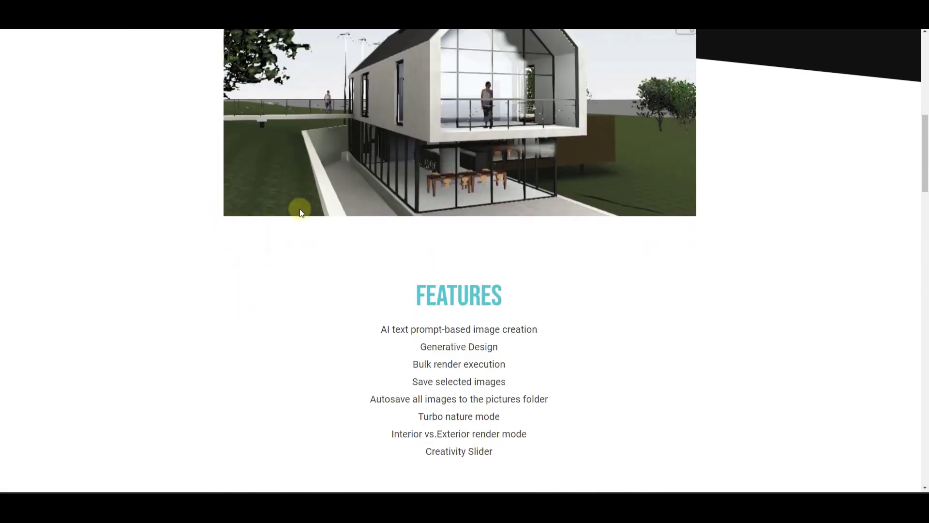
{"action": "scroll", "coordinate": [296, 211], "scroll_direction": "up", "scroll_amount": 2}
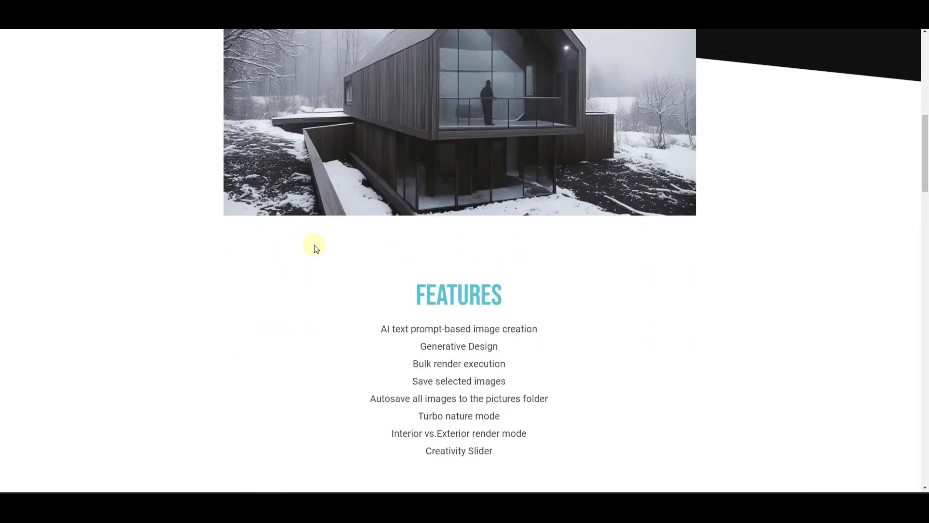
{"action": "scroll", "coordinate": [317, 240], "scroll_direction": "down", "scroll_amount": 2}
{"action": "scroll", "coordinate": [316, 218], "scroll_direction": "up", "scroll_amount": 10}
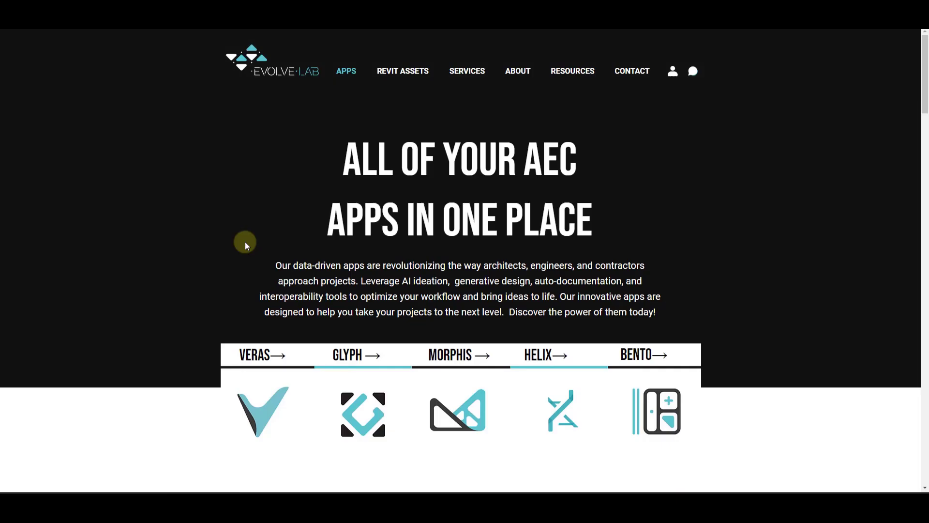
{"action": "scroll", "coordinate": [202, 255], "scroll_direction": "down", "scroll_amount": 3}
{"action": "scroll", "coordinate": [197, 278], "scroll_direction": "down", "scroll_amount": 2}
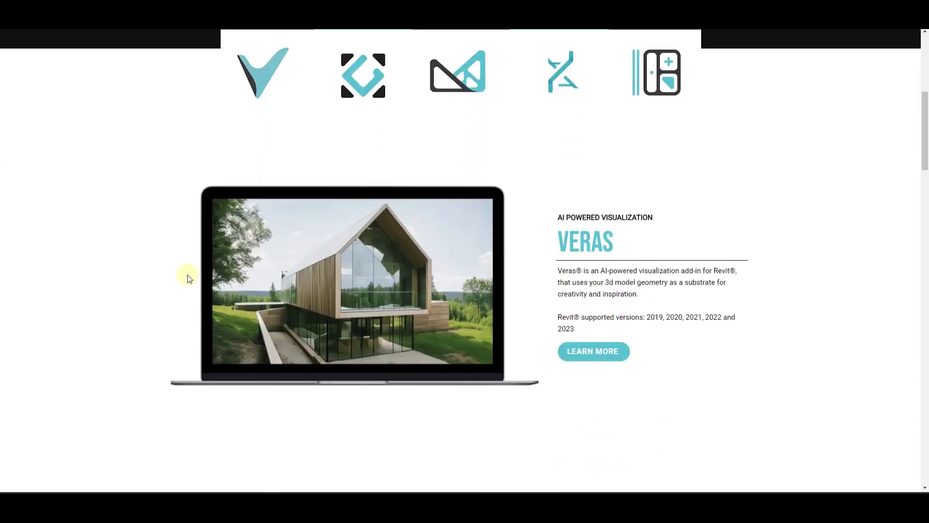
{"action": "scroll", "coordinate": [187, 277], "scroll_direction": "down", "scroll_amount": 5}
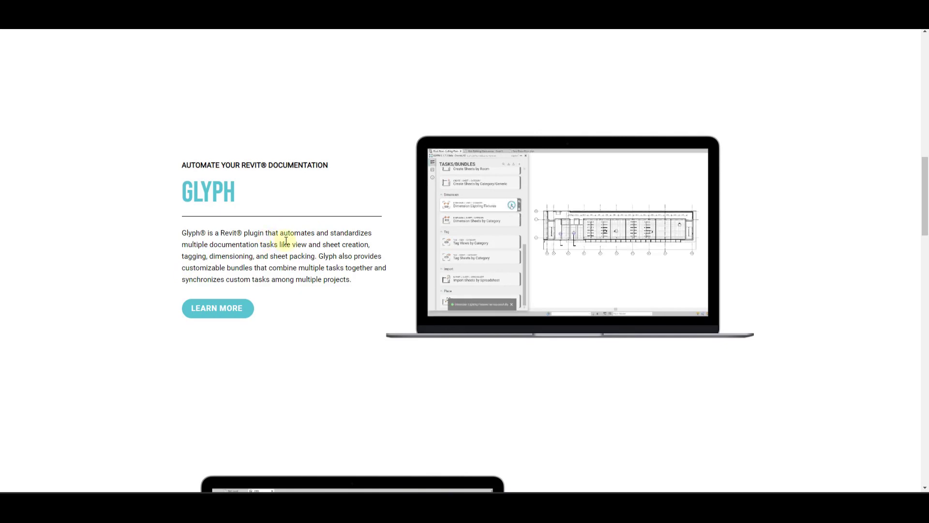
{"action": "scroll", "coordinate": [309, 247], "scroll_direction": "down", "scroll_amount": 1}
{"action": "scroll", "coordinate": [334, 243], "scroll_direction": "down", "scroll_amount": 1}
{"action": "scroll", "coordinate": [616, 235], "scroll_direction": "down", "scroll_amount": 3}
{"action": "scroll", "coordinate": [660, 235], "scroll_direction": "down", "scroll_amount": 2}
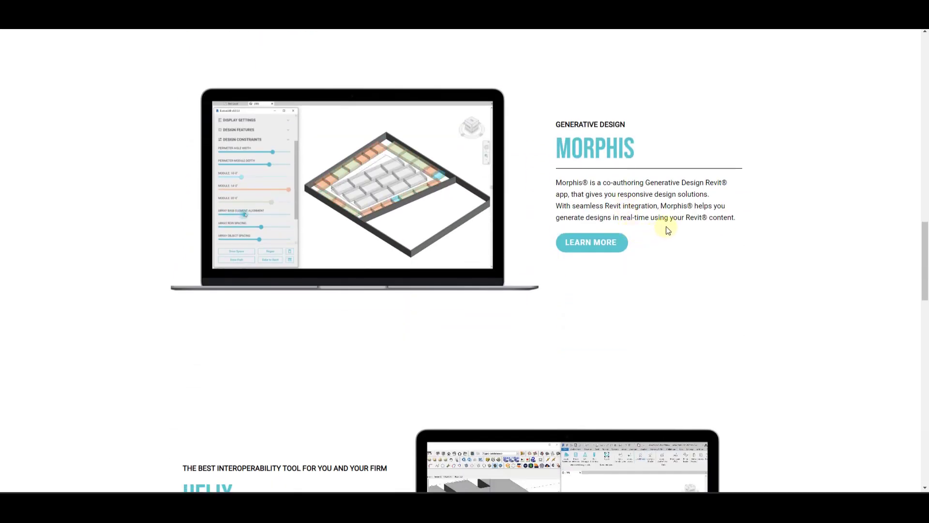
{"action": "scroll", "coordinate": [660, 225], "scroll_direction": "down", "scroll_amount": 3}
{"action": "scroll", "coordinate": [317, 208], "scroll_direction": "down", "scroll_amount": 3}
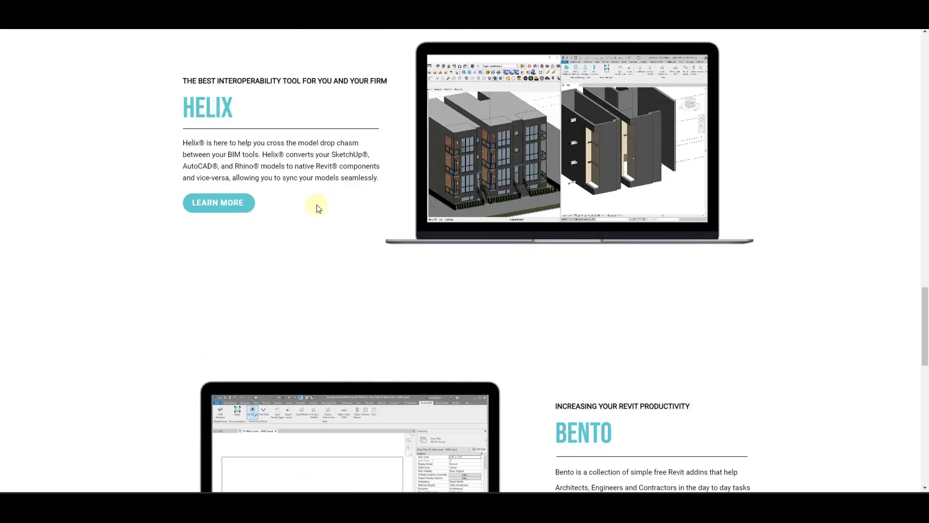
{"action": "scroll", "coordinate": [695, 243], "scroll_direction": "down", "scroll_amount": 3}
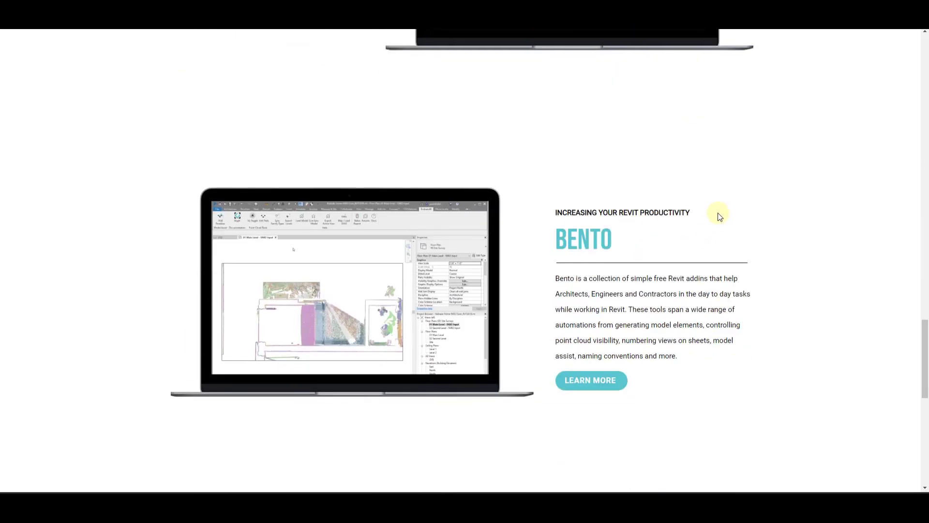
{"action": "scroll", "coordinate": [719, 213], "scroll_direction": "down", "scroll_amount": 2}
{"action": "scroll", "coordinate": [690, 228], "scroll_direction": "down", "scroll_amount": 2}
{"action": "scroll", "coordinate": [400, 150], "scroll_direction": "down", "scroll_amount": 4}
{"action": "scroll", "coordinate": [626, 268], "scroll_direction": "up", "scroll_amount": 4}
{"action": "scroll", "coordinate": [626, 269], "scroll_direction": "up", "scroll_amount": 2}
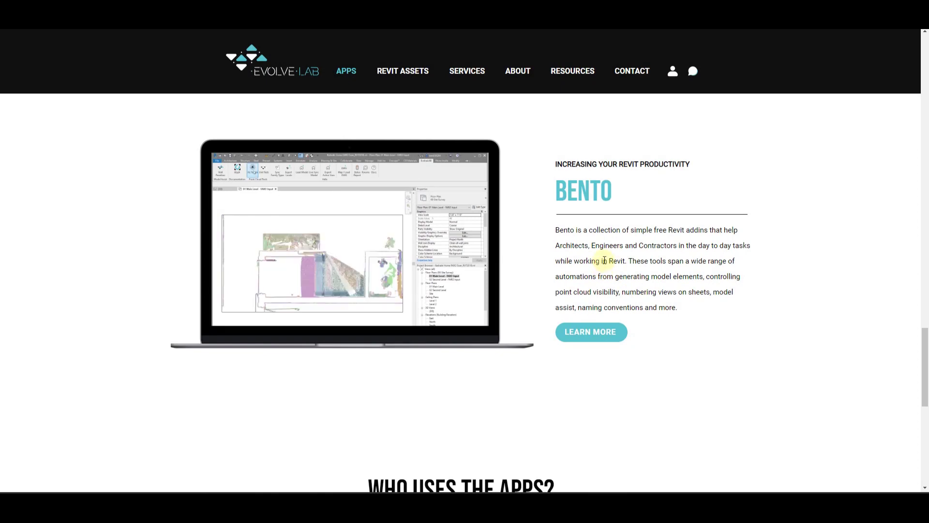
{"action": "scroll", "coordinate": [579, 251], "scroll_direction": "up", "scroll_amount": 5}
{"action": "scroll", "coordinate": [578, 252], "scroll_direction": "up", "scroll_amount": 3}
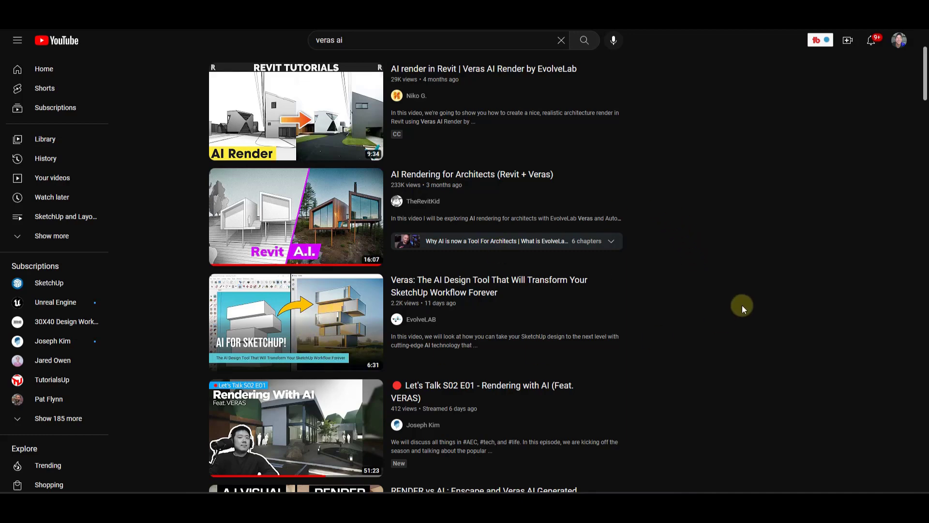
{"action": "scroll", "coordinate": [732, 271], "scroll_direction": "down", "scroll_amount": 1}
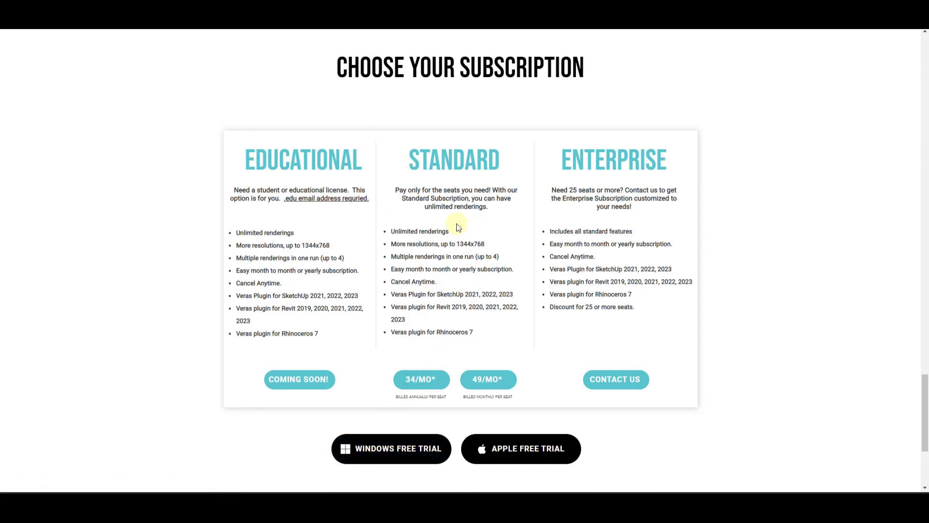
Highlight and then deselect the word 'SketchUp' in the Veras plan comparison table
{"action": "double_click", "coordinate": [451, 294]}
{"action": "left_click", "coordinate": [443, 307]}
{"action": "scroll", "coordinate": [695, 263], "scroll_direction": "up", "scroll_amount": 3}
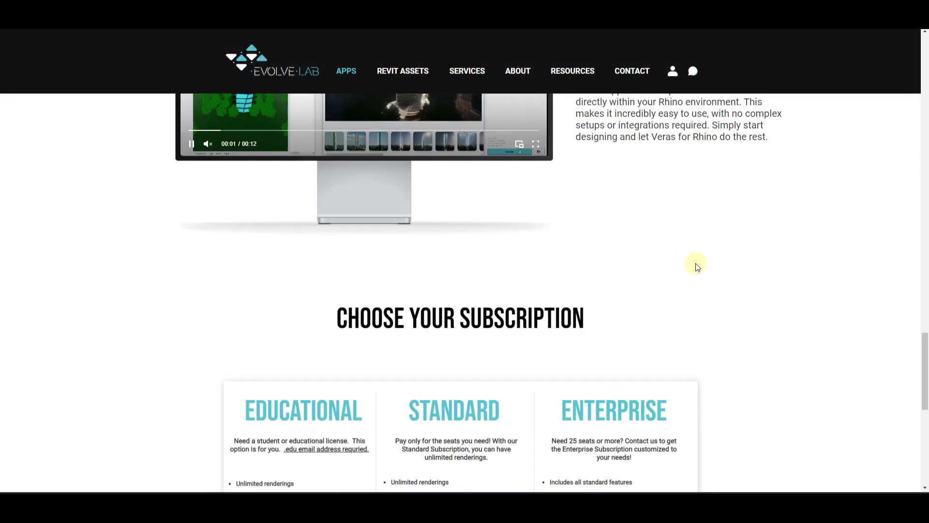
{"action": "scroll", "coordinate": [654, 266], "scroll_direction": "up", "scroll_amount": 5}
{"action": "scroll", "coordinate": [652, 268], "scroll_direction": "up", "scroll_amount": 5}
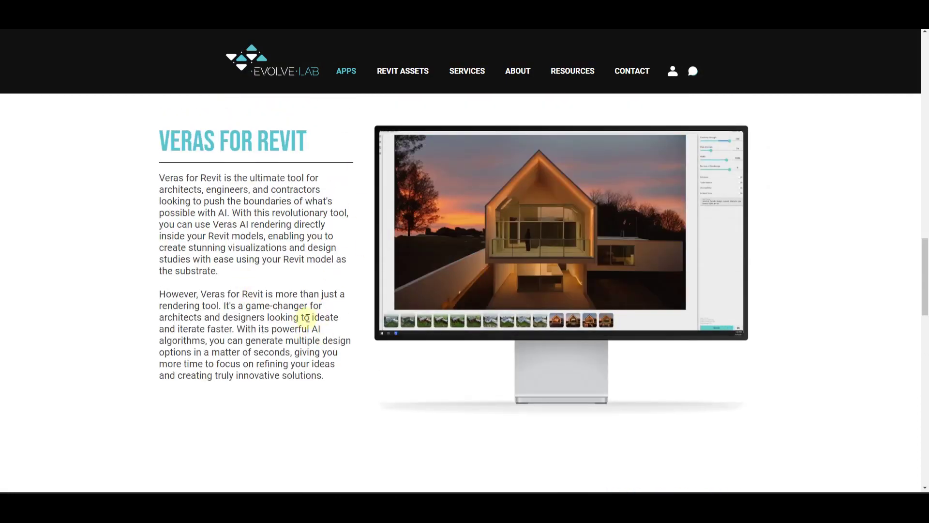
{"action": "scroll", "coordinate": [322, 363], "scroll_direction": "up", "scroll_amount": 3}
{"action": "scroll", "coordinate": [321, 322], "scroll_direction": "up", "scroll_amount": 3}
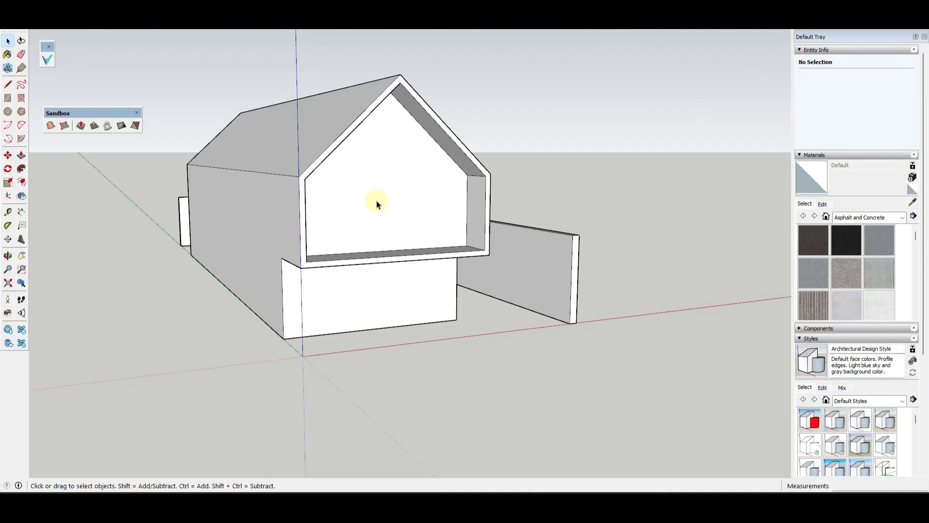
Orbit the cabin slightly and close the Sandbox terrain toolbar
{"action": "mouse_move", "coordinate": [376, 201]}
{"action": "left_mouse_down"}
{"action": "mouse_move", "coordinate": [394, 212]}
{"action": "mouse_move", "coordinate": [382, 218]}
{"action": "left_mouse_up"}
{"action": "key", "text": "space"}
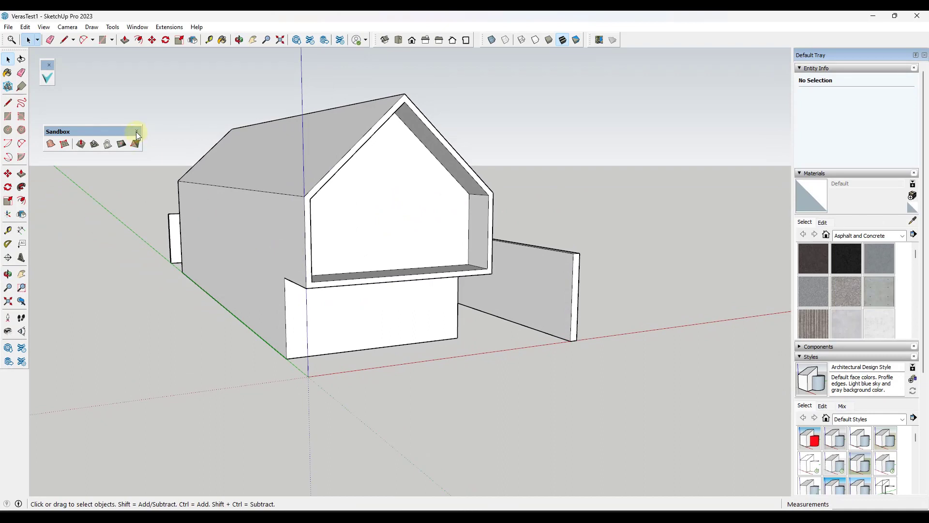
{"action": "left_click", "coordinate": [137, 132]}
Reframe the cabin view and move the Veras window left over the model
{"action": "key", "text": "o"}
{"action": "left_click_drag", "start_coordinate": [449, 253], "coordinate": [504, 247]}
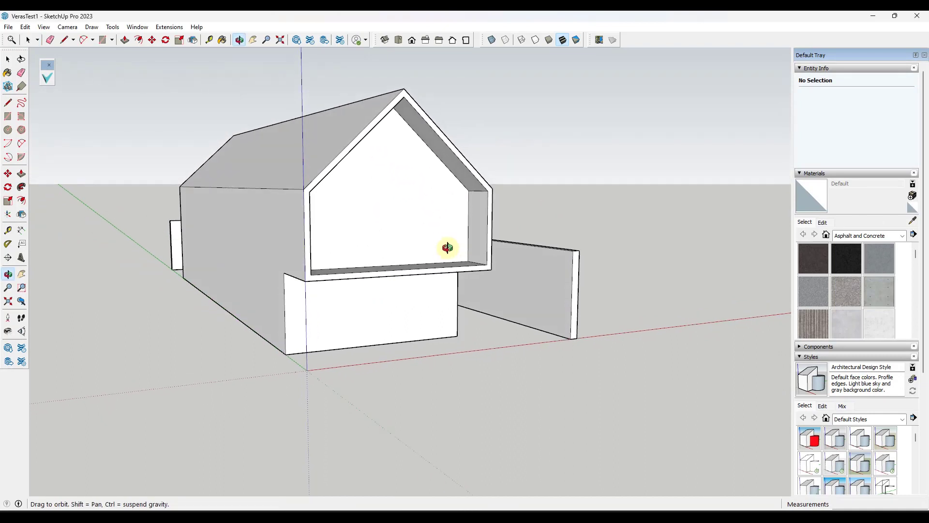
{"action": "key", "text": "space"}
{"action": "scroll", "coordinate": [452, 145], "scroll_direction": "up", "scroll_amount": 1}
{"action": "middle_click_drag", "start_coordinate": [436, 150], "coordinate": [434, 168], "text": "shift"}
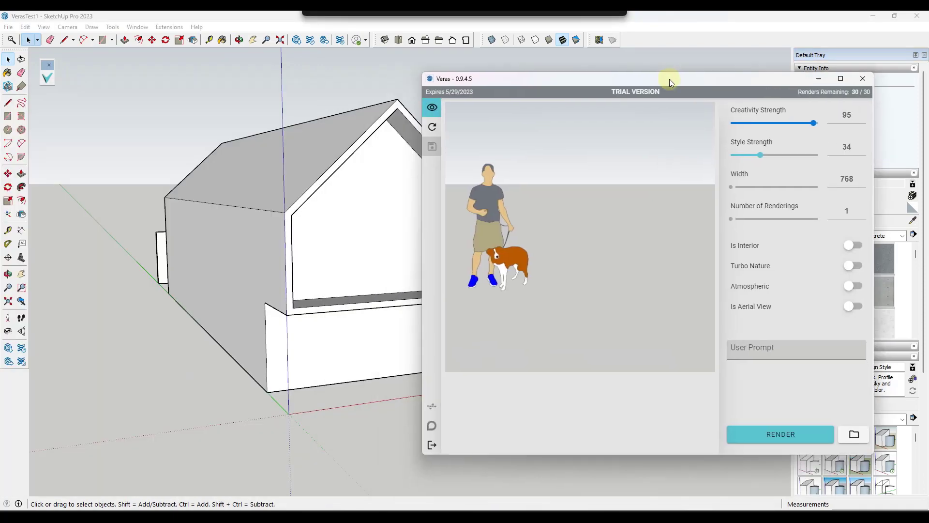
{"action": "left_click_drag", "start_coordinate": [670, 79], "coordinate": [552, 70]}
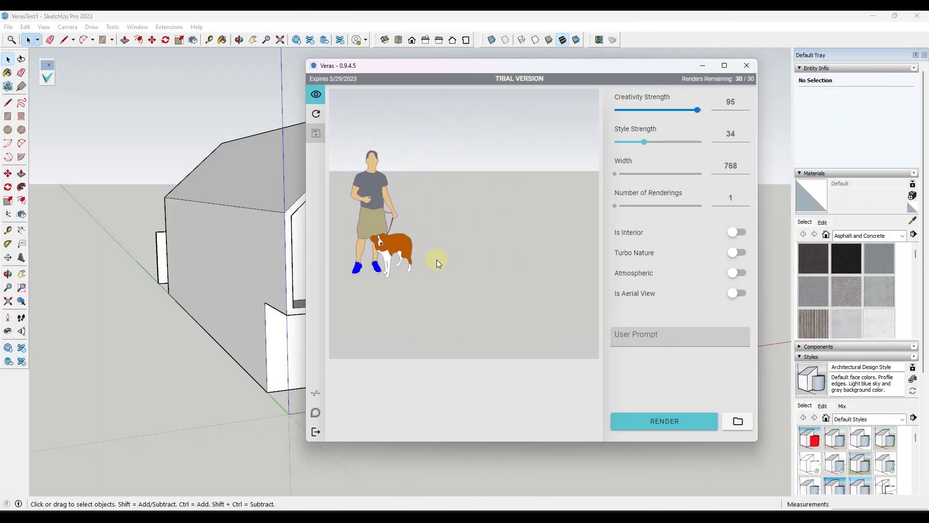
Render the prompt 'white, cabin in the woods, modern style, ultrarealistic rendering'
{"action": "left_click", "coordinate": [646, 335]}
{"action": "type", "text": "white, cabin in the woods."}
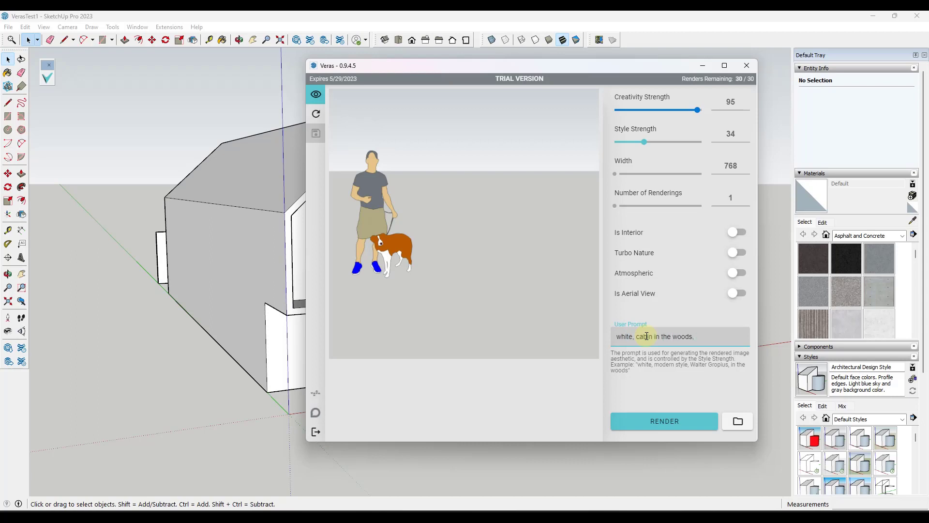
{"action": "type", "text": "morde"}
{"action": "type", "text": "ultrarealistic rendering"}
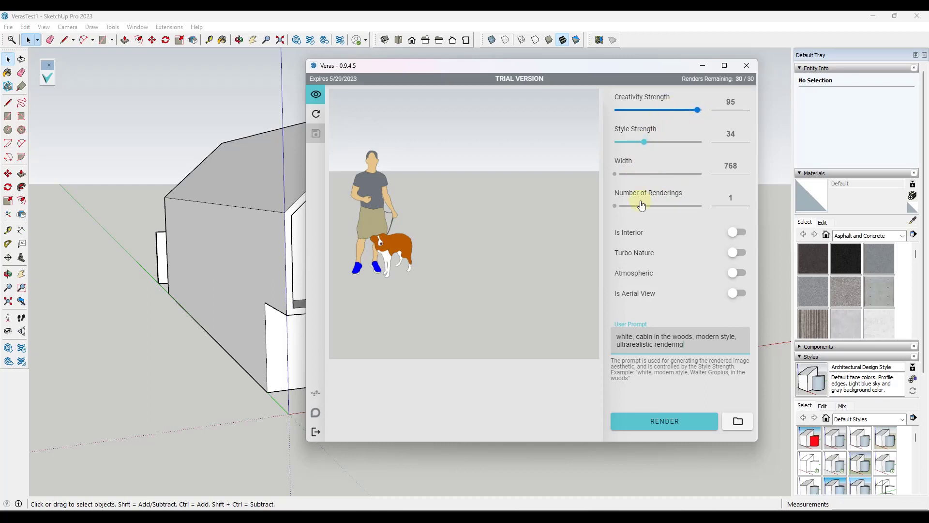
{"action": "left_click", "coordinate": [674, 423]}
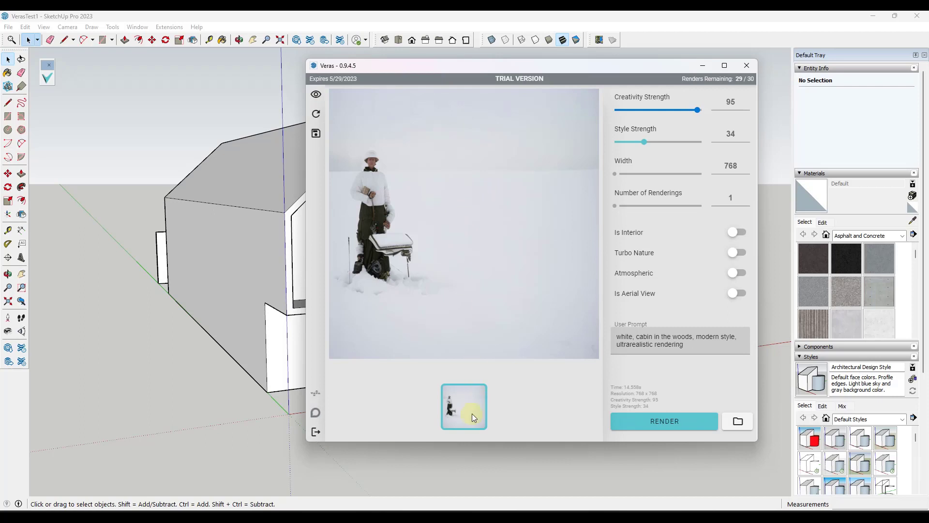
Orbit the cabin to a new angle and refresh the Veras preview to match
{"action": "left_click", "coordinate": [317, 116]}
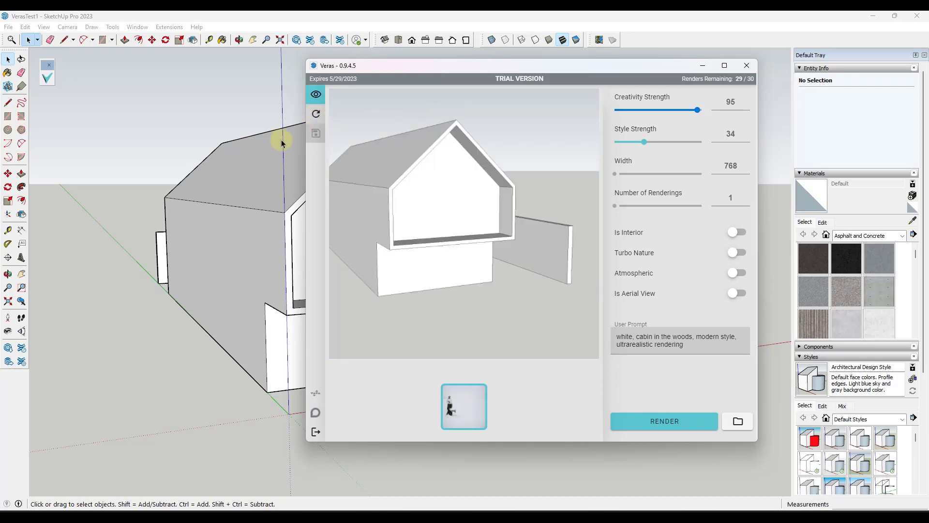
{"action": "mouse_move", "coordinate": [193, 220]}
{"action": "middle_mouse_down"}
{"action": "mouse_move", "coordinate": [228, 214]}
{"action": "mouse_move", "coordinate": [213, 214]}
{"action": "mouse_move", "coordinate": [313, 128]}
{"action": "middle_mouse_up"}
{"action": "left_click", "coordinate": [316, 115]}
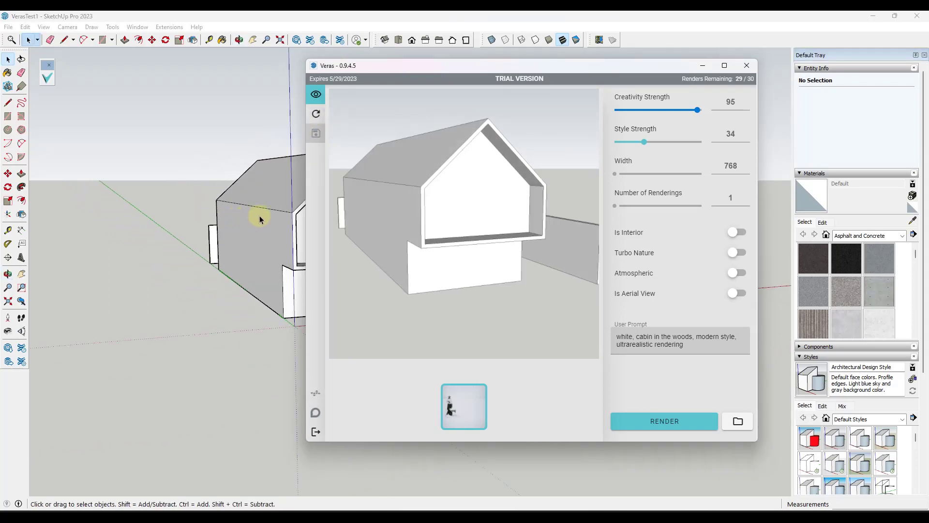
{"action": "left_click", "coordinate": [315, 114]}
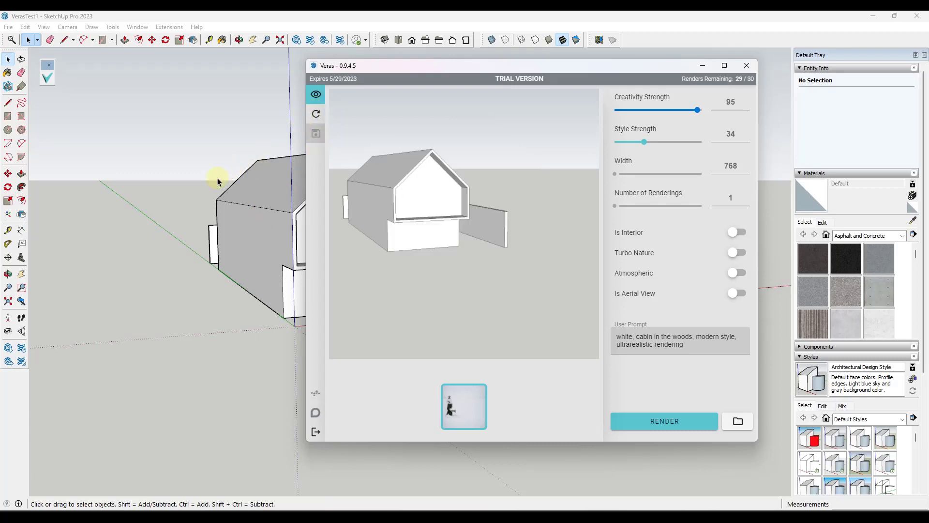
{"action": "middle_click_drag", "start_coordinate": [218, 178], "coordinate": [246, 182]}
{"action": "left_click", "coordinate": [315, 115]}
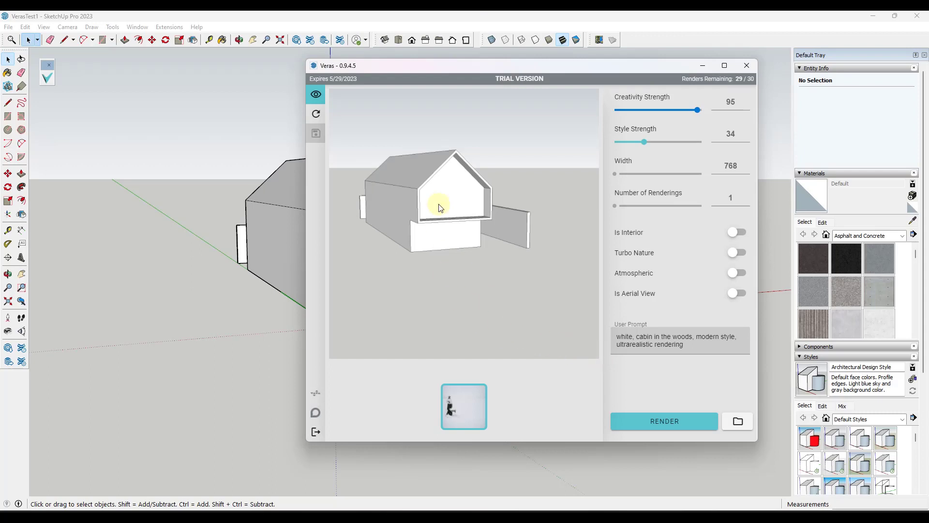
Render the orbited cabin view, then switch Turbo Nature on
{"action": "left_click", "coordinate": [668, 425]}
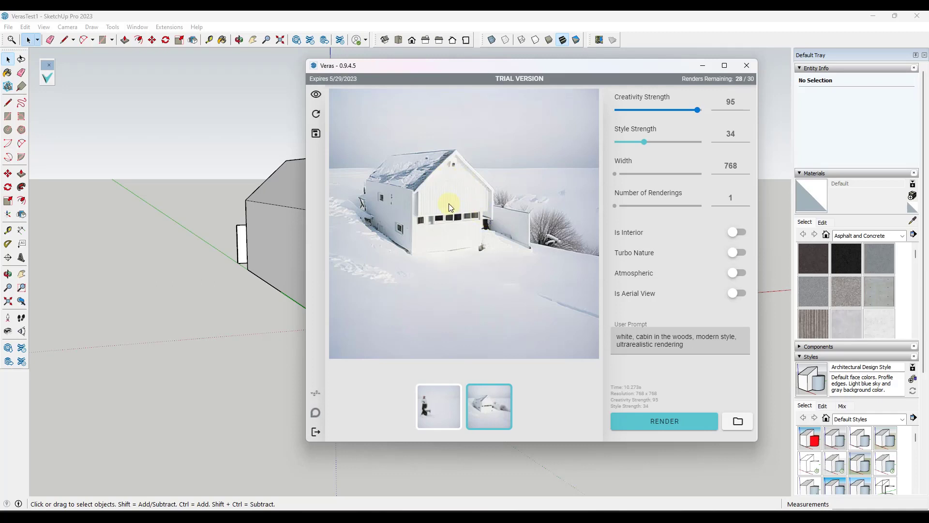
{"action": "left_click", "coordinate": [736, 253]}
Refresh the preview, render again with Turbo Nature on, and maximize the Veras window
{"action": "left_click", "coordinate": [316, 113]}
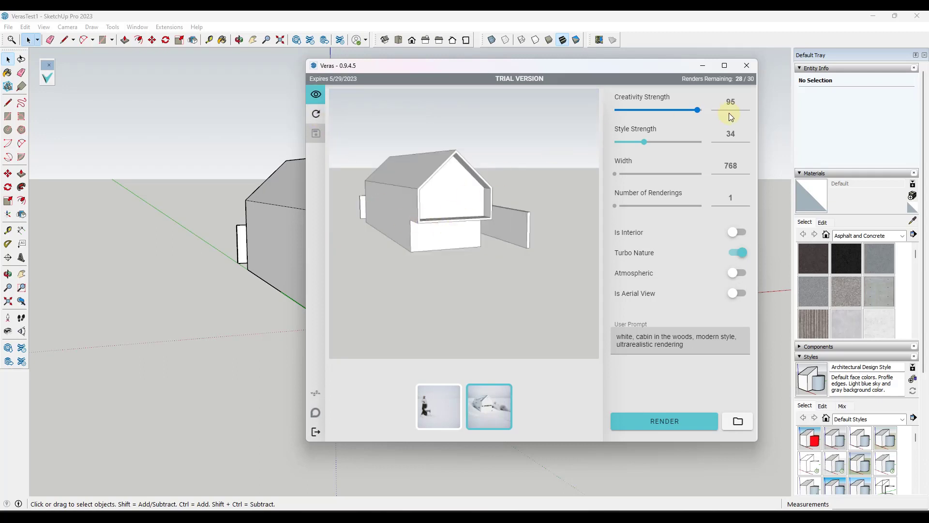
{"action": "left_click", "coordinate": [661, 421]}
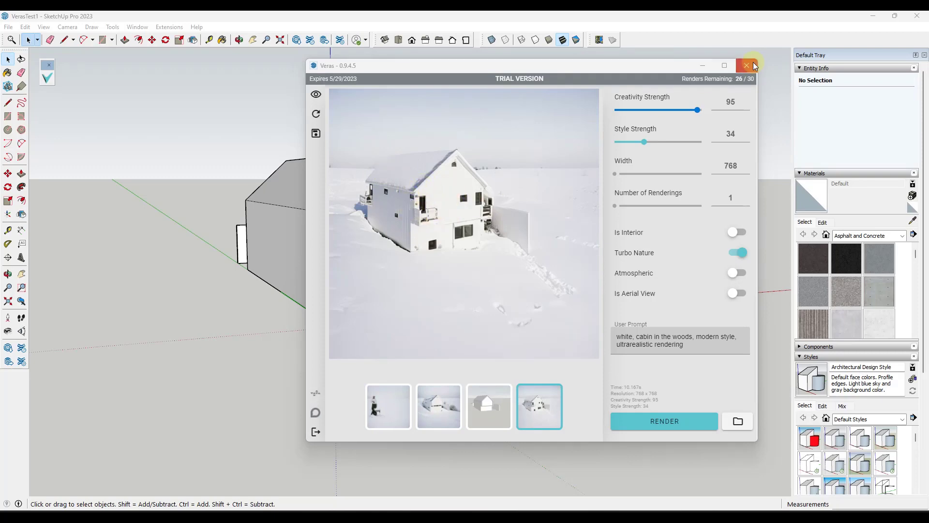
{"action": "left_click", "coordinate": [725, 66]}
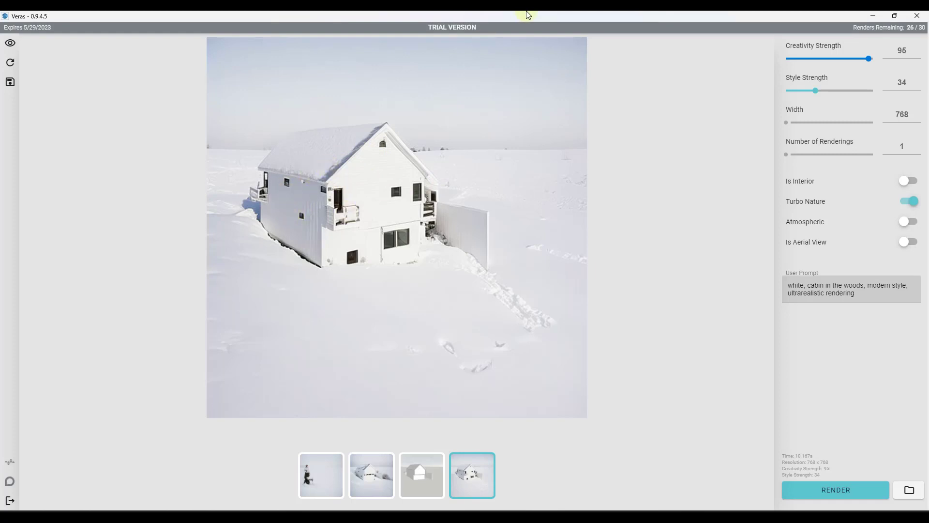
Restore the Veras window, orbit toward the front gable, and refresh the preview
{"action": "mouse_move", "coordinate": [527, 15]}
{"action": "left_mouse_down"}
{"action": "mouse_move", "coordinate": [331, 330]}
{"action": "mouse_move", "coordinate": [384, 237]}
{"action": "left_mouse_up"}
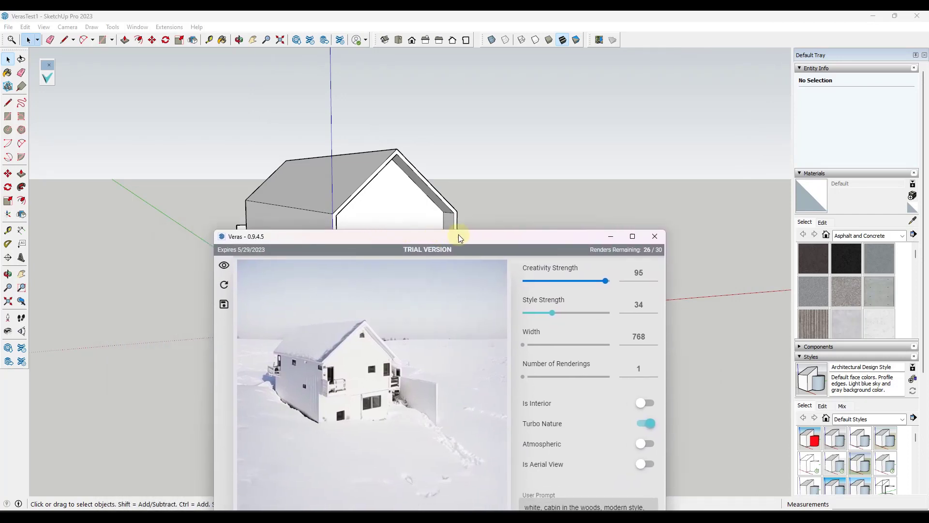
{"action": "mouse_move", "coordinate": [385, 234]}
{"action": "left_mouse_down"}
{"action": "mouse_move", "coordinate": [583, 138]}
{"action": "mouse_move", "coordinate": [593, 124]}
{"action": "mouse_move", "coordinate": [504, 90]}
{"action": "left_mouse_up"}
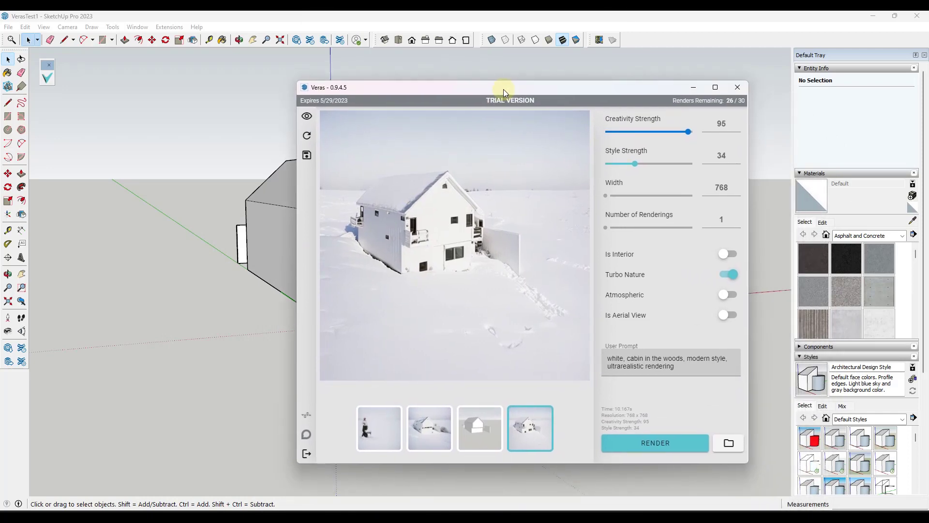
{"action": "scroll", "coordinate": [485, 213], "scroll_direction": "up", "scroll_amount": 2}
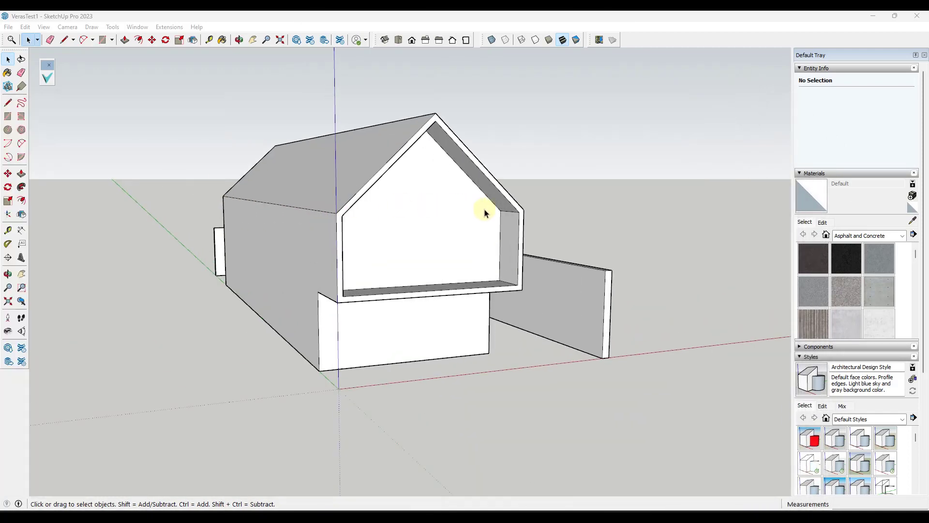
{"action": "mouse_move", "coordinate": [484, 212]}
{"action": "middle_mouse_down"}
{"action": "mouse_move", "coordinate": [414, 191]}
{"action": "mouse_move", "coordinate": [456, 203]}
{"action": "middle_mouse_up"}
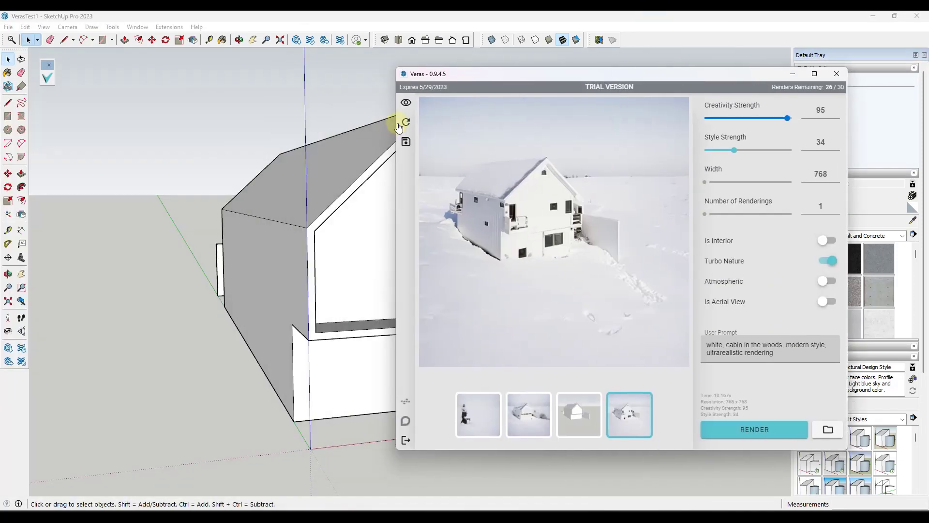
{"action": "left_click", "coordinate": [406, 121]}
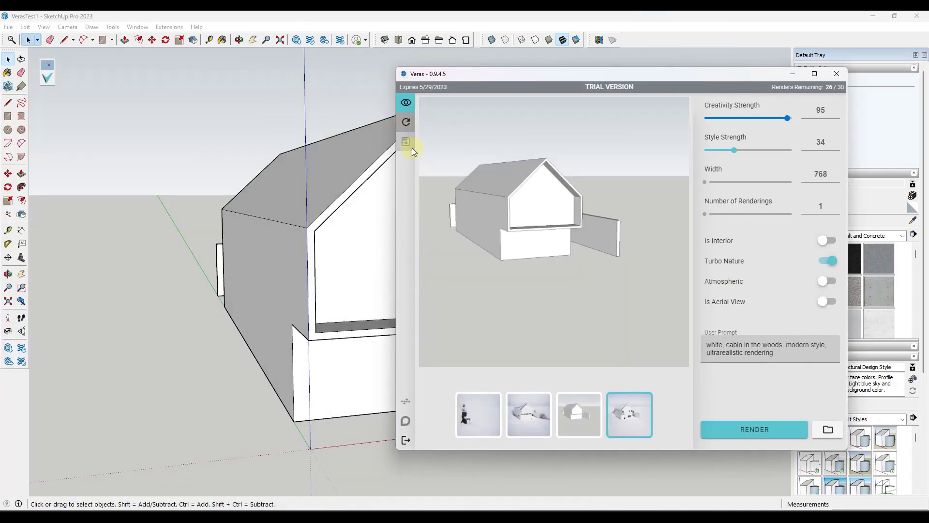
Replace the User Prompt with a wood-and-glass cabin description and render it
{"action": "triple_click", "coordinate": [770, 353]}
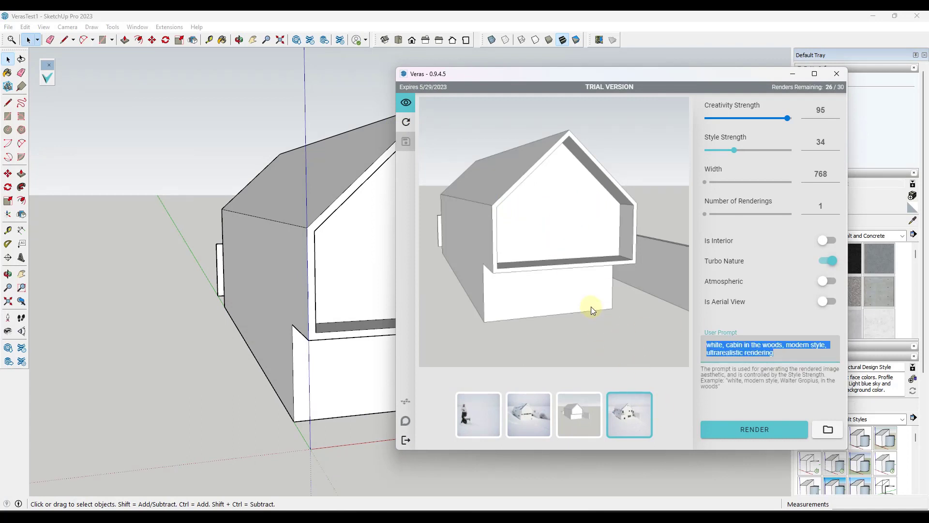
{"action": "type", "text": "Cabin"}
{"action": "key", "text": "ctrl+a"}
{"action": "type", "text": "Modern cabin i"}
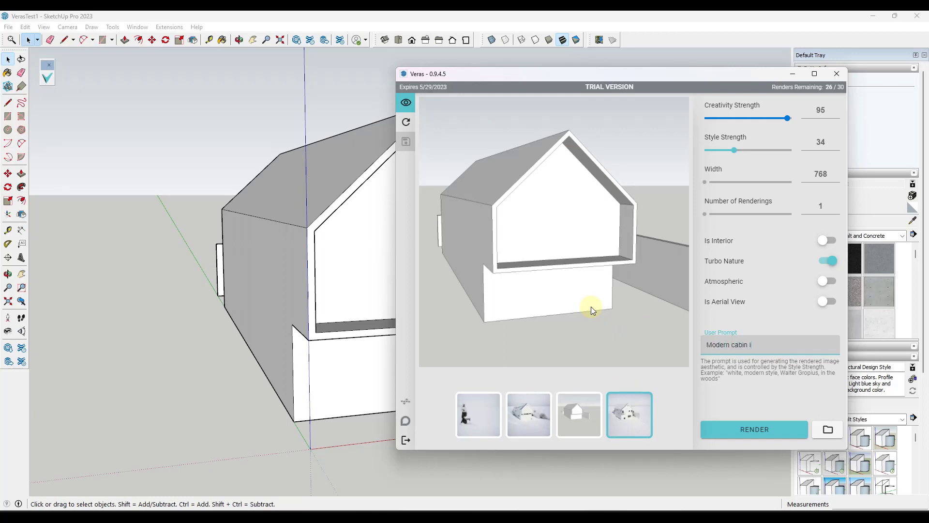
{"action": "type", "text": "n "}
{"action": "type", "text": "a forest with a combination fo"}
{"action": "key", "text": "BackSpace"}
{"action": "key", "text": "BackSpace"}
{"action": "type", "text": "of wood and glass materials, tree"}
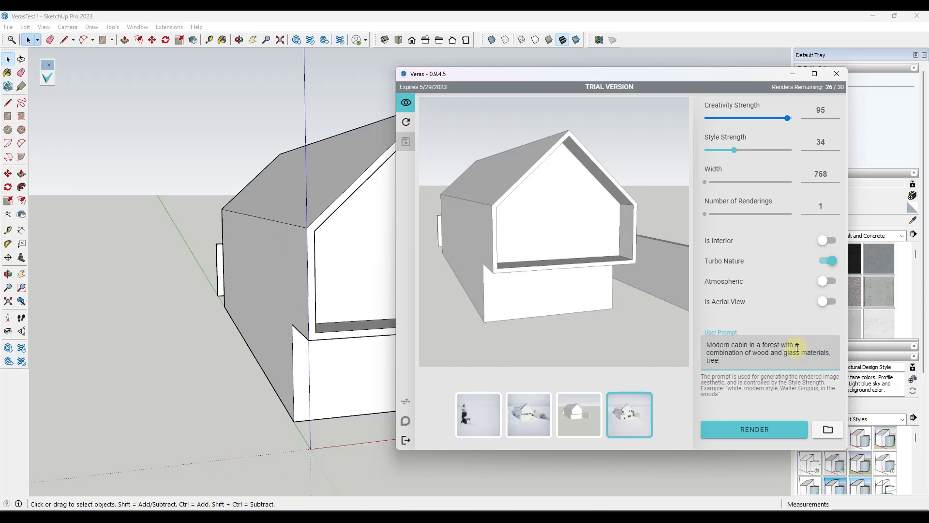
{"action": "type", "text": "s outside,"}
{"action": "type", "text": " middle of the day"}
{"action": "left_click", "coordinate": [748, 429]}
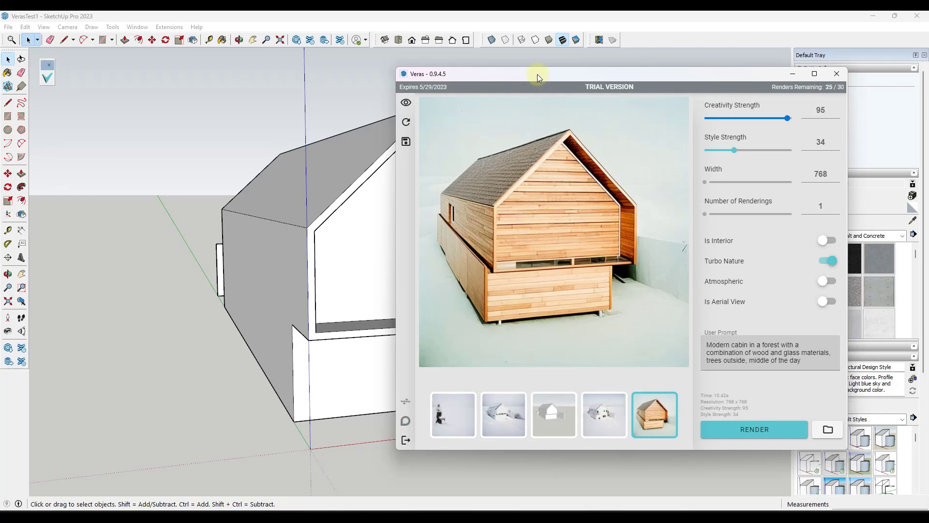
Close Veras, draw a window grid on the front gable, and render the updated model
{"action": "left_click", "coordinate": [837, 73]}
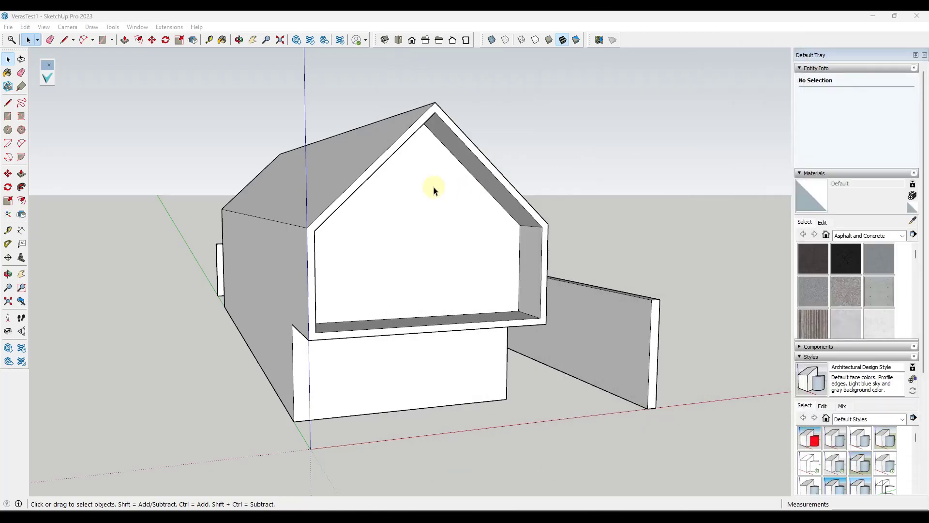
{"action": "left_click", "coordinate": [421, 261]}
{"action": "key", "text": "l"}
{"action": "scroll", "coordinate": [404, 265], "scroll_direction": "up", "scroll_amount": 5}
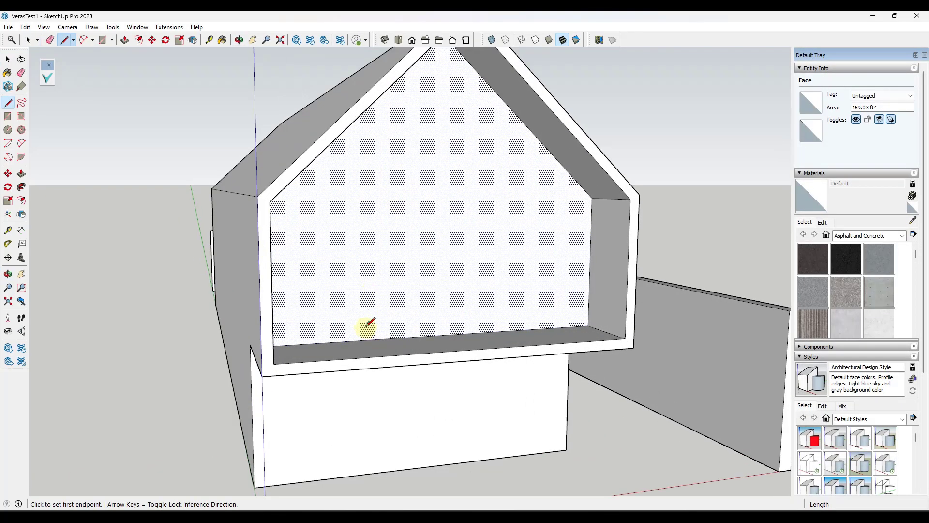
{"action": "left_click", "coordinate": [512, 339]}
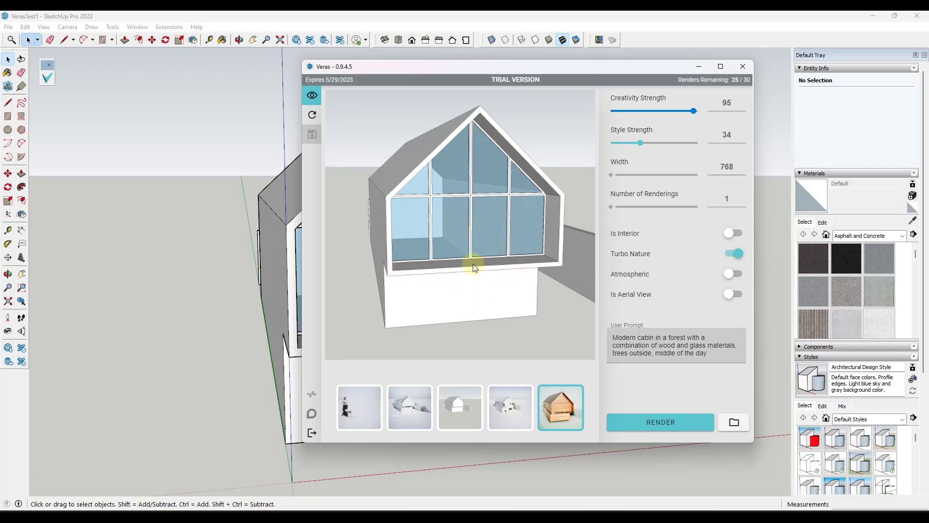
{"action": "left_click", "coordinate": [628, 418]}
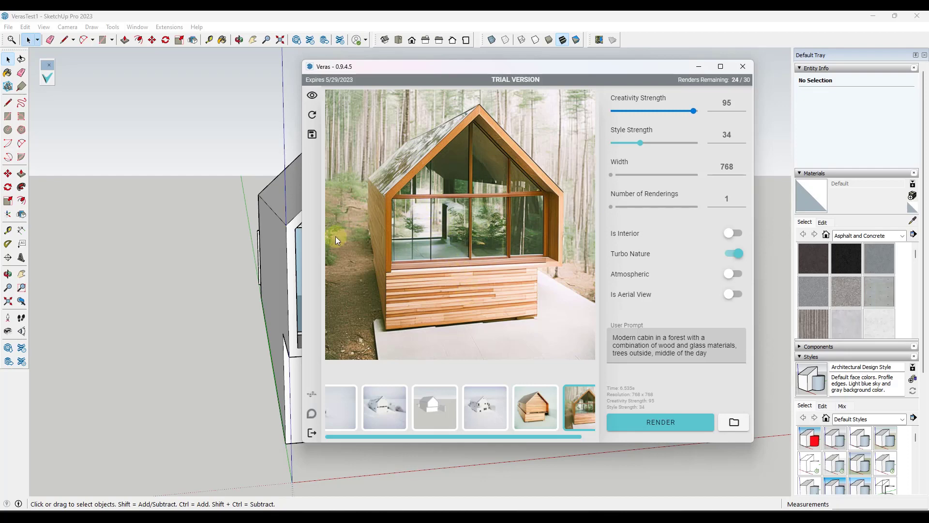
Turn Atmospheric on, set Style Strength to 50, refresh the preview, and re-render
{"action": "left_click", "coordinate": [738, 280]}
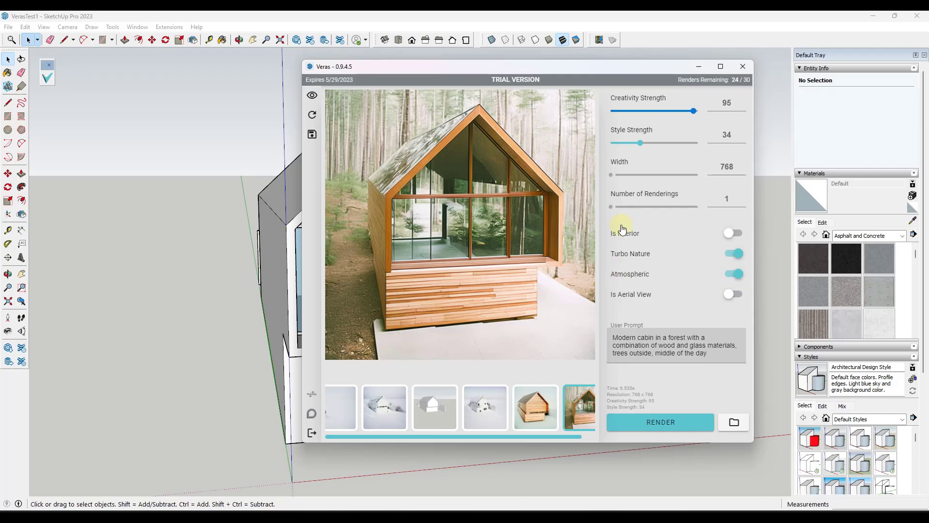
{"action": "left_click_drag", "start_coordinate": [643, 143], "coordinate": [656, 144]}
{"action": "middle_click_drag", "start_coordinate": [225, 260], "coordinate": [266, 243]}
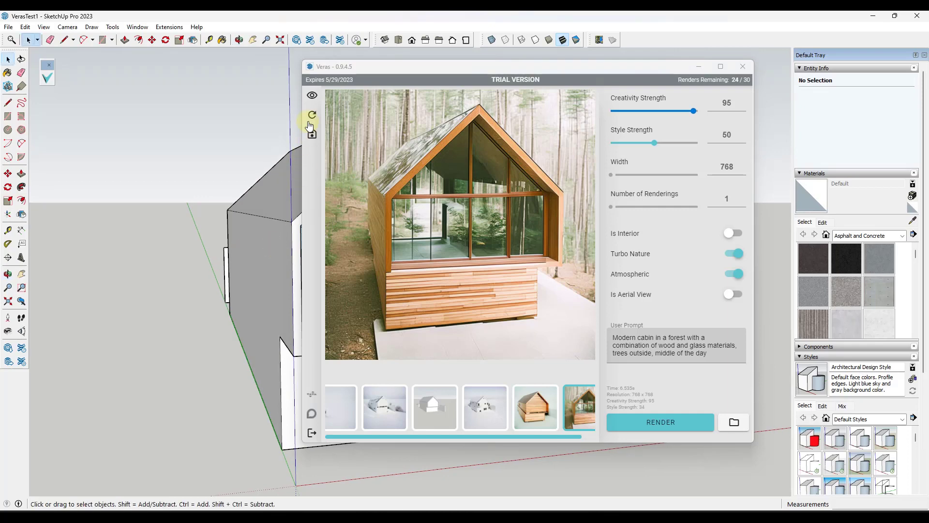
{"action": "left_click", "coordinate": [311, 96]}
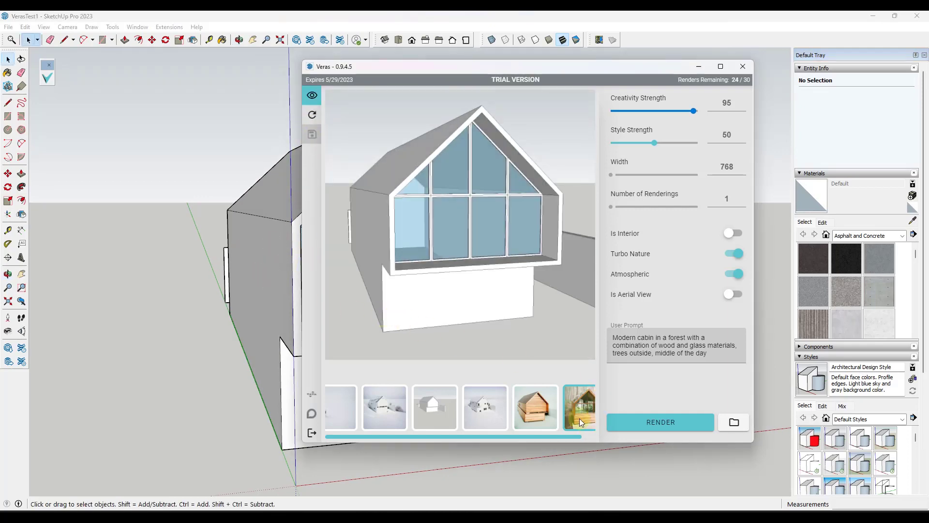
{"action": "left_click_drag", "start_coordinate": [571, 435], "coordinate": [590, 434]}
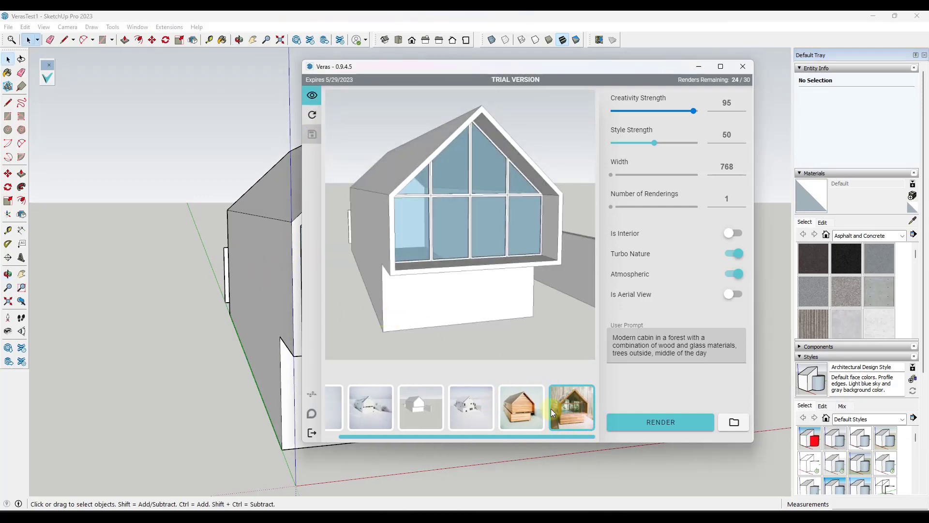
{"action": "left_click", "coordinate": [650, 422]}
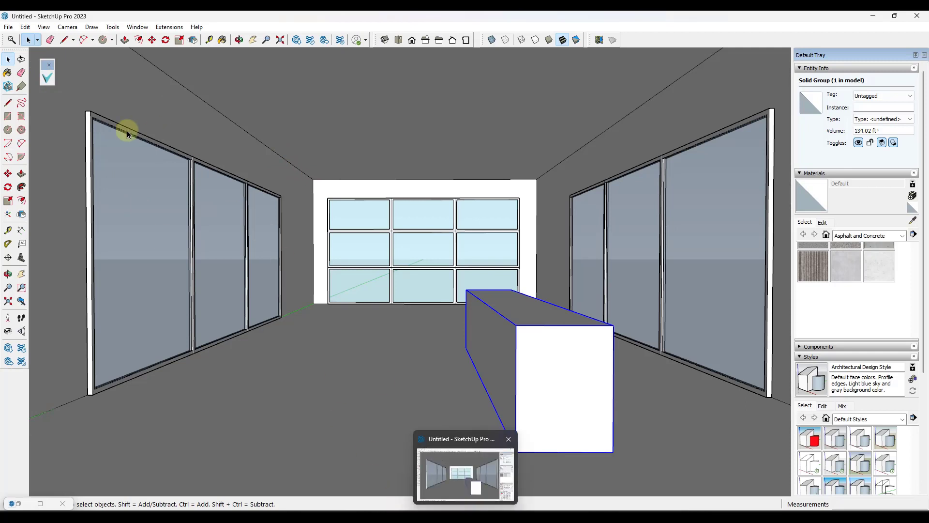
Render the room as a modern light living room with forest views, Is Interior on, Atmospheric off
{"action": "left_click", "coordinate": [46, 79]}
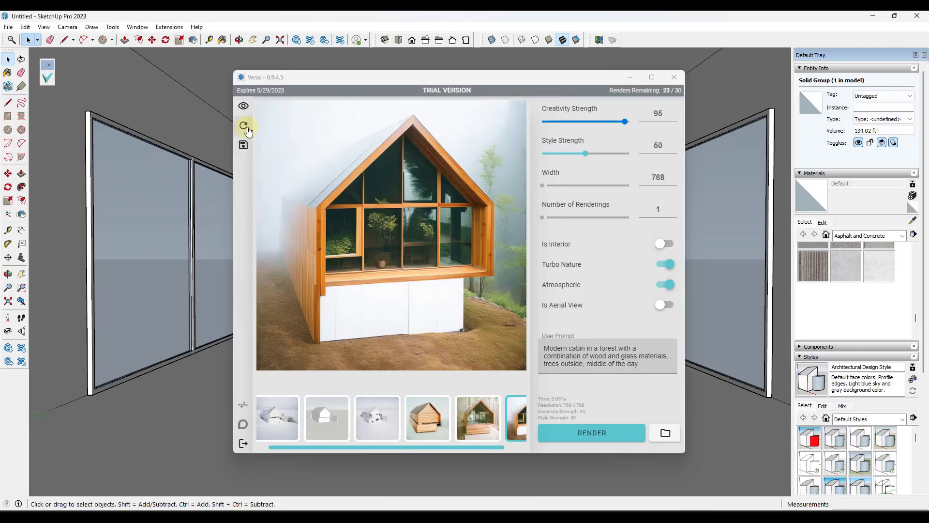
{"action": "left_click", "coordinate": [244, 126]}
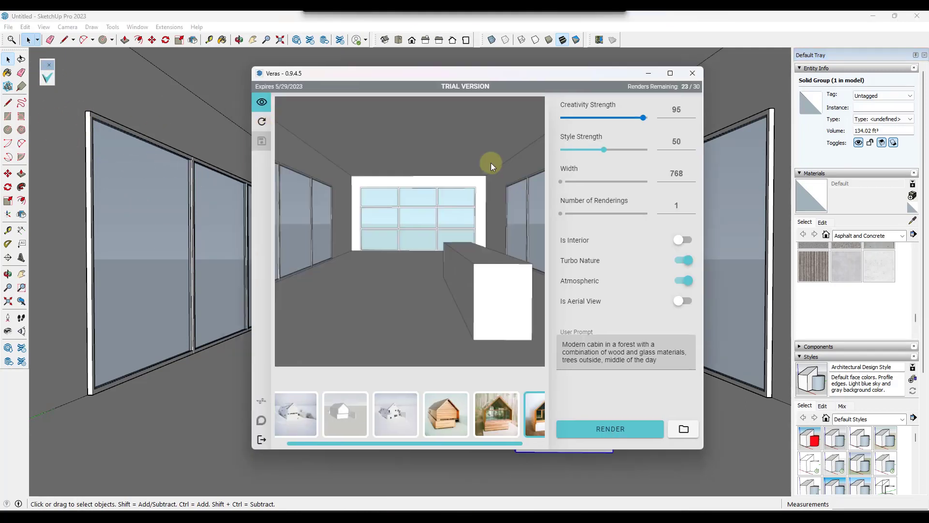
{"action": "left_click_drag", "start_coordinate": [671, 366], "coordinate": [529, 342]}
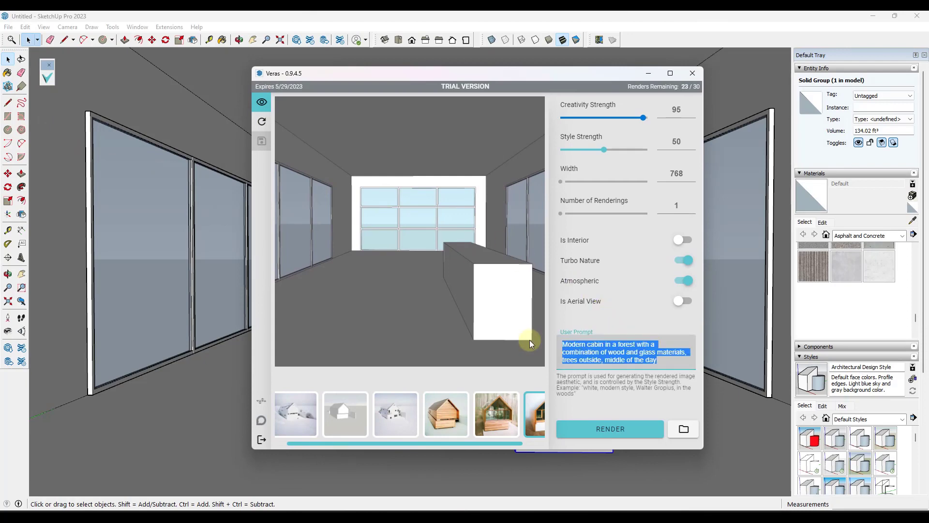
{"action": "type", "text": "Interior li"}
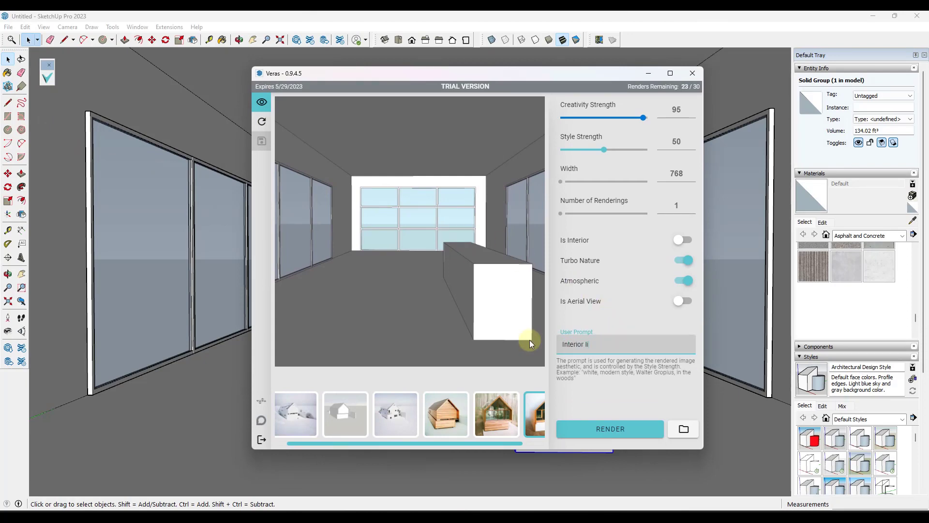
{"action": "type", "text": "ving room"}
{"action": "type", "text": ", modern style, light color pal"}
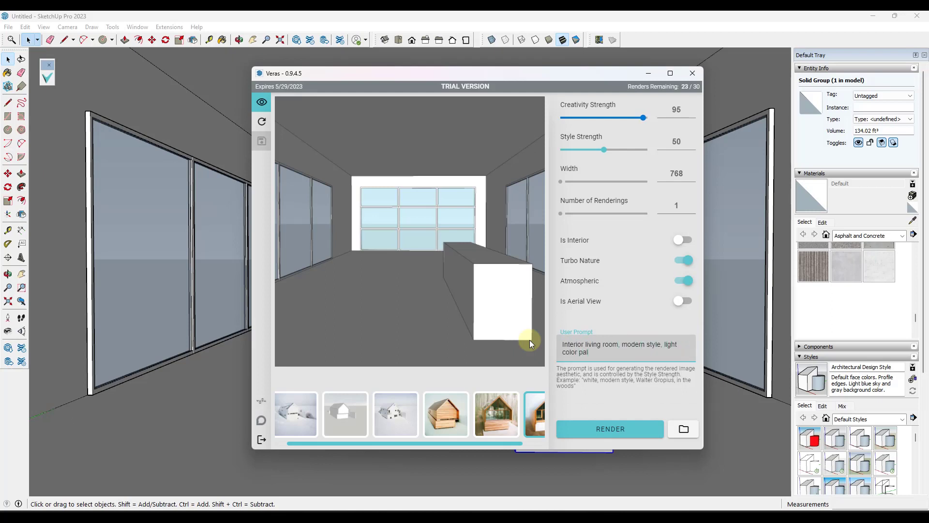
{"action": "type", "text": "lette, "}
{"action": "type", "text": "with a forest outside"}
{"action": "left_click", "coordinate": [682, 240]}
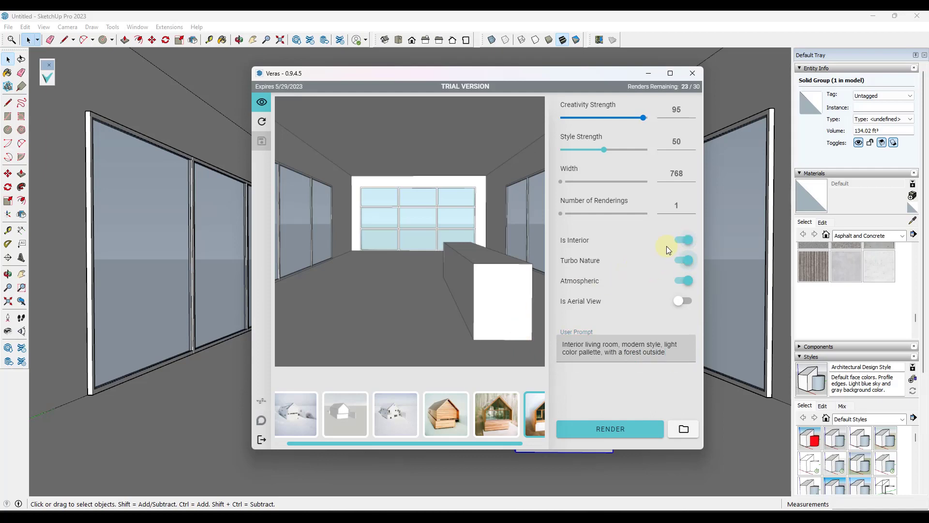
{"action": "left_click", "coordinate": [686, 282]}
{"action": "left_click", "coordinate": [610, 429]}
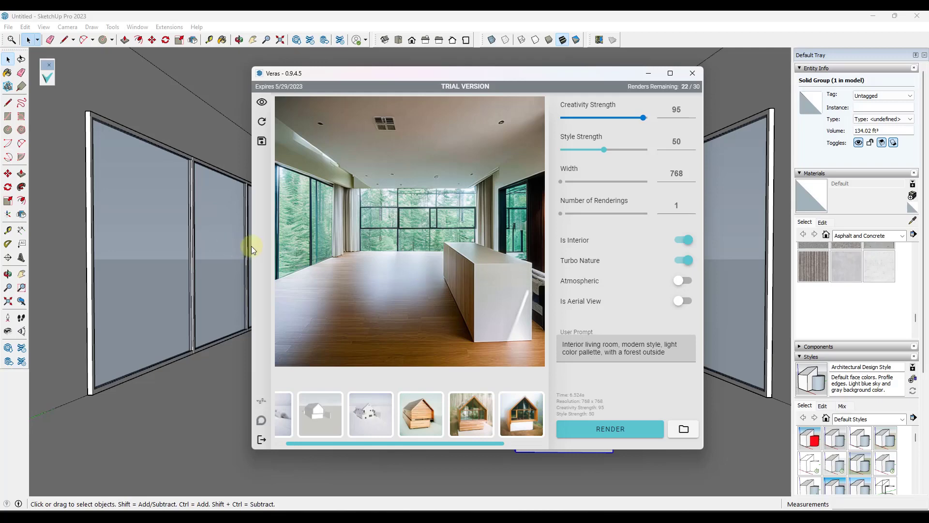
Widen the Veras window from its left edge and render the living room again
{"action": "mouse_move", "coordinate": [253, 247]}
{"action": "left_mouse_down"}
{"action": "mouse_move", "coordinate": [197, 240]}
{"action": "mouse_move", "coordinate": [214, 240]}
{"action": "left_mouse_up"}
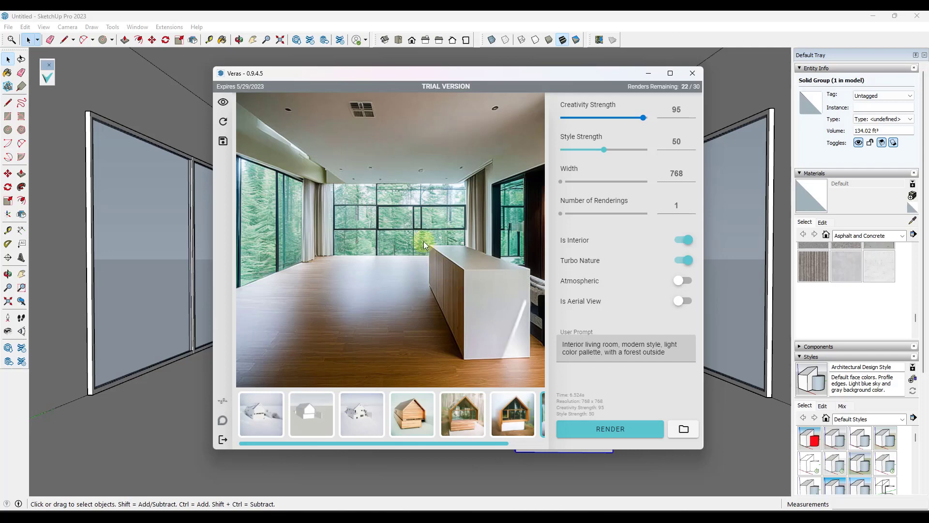
{"action": "left_click", "coordinate": [584, 426]}
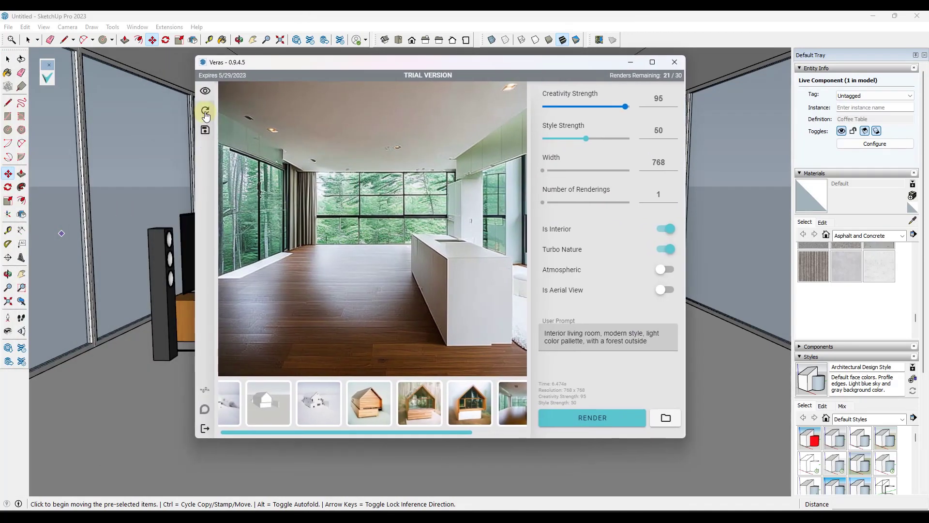
Refresh the Veras preview of the furnished room and widen the camera's field of view with Zoom
{"action": "left_click", "coordinate": [204, 111]}
{"action": "left_click", "coordinate": [205, 111]}
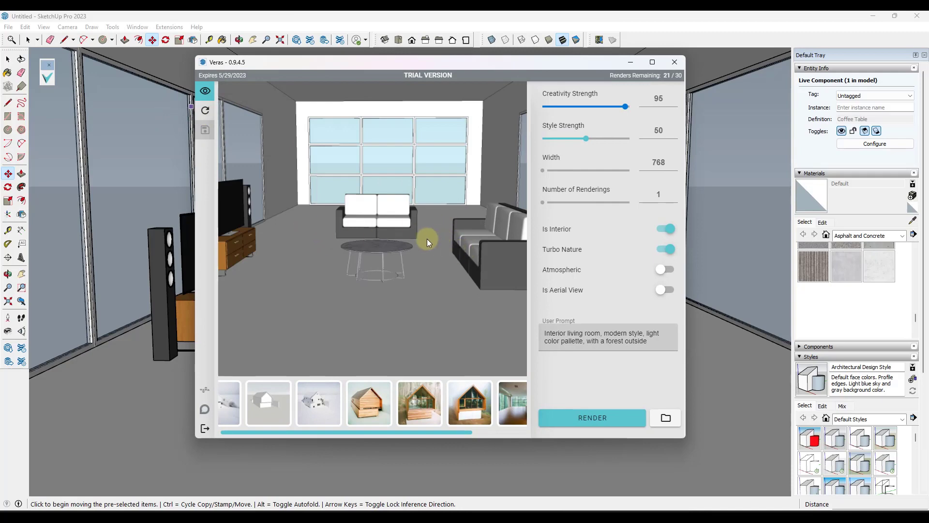
{"action": "left_click", "coordinate": [8, 287]}
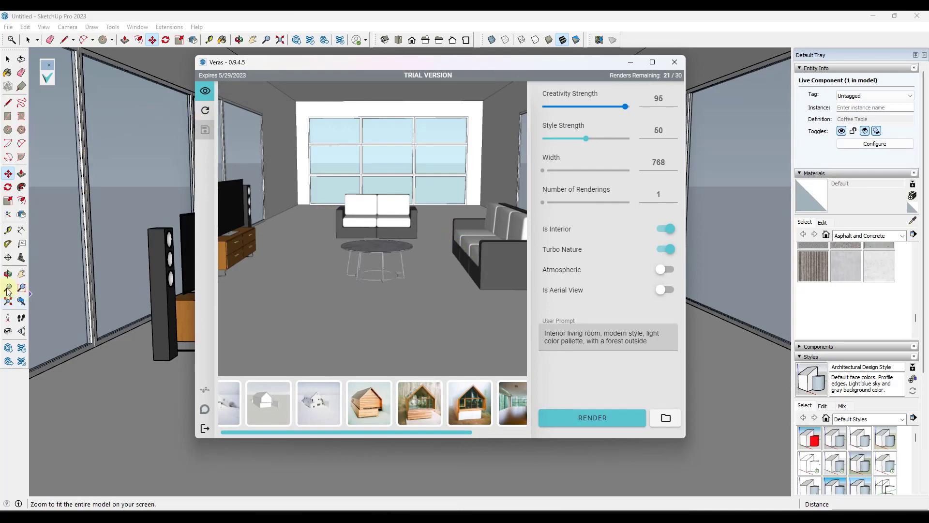
{"action": "left_click_drag", "start_coordinate": [125, 203], "coordinate": [125, 216], "text": "shift"}
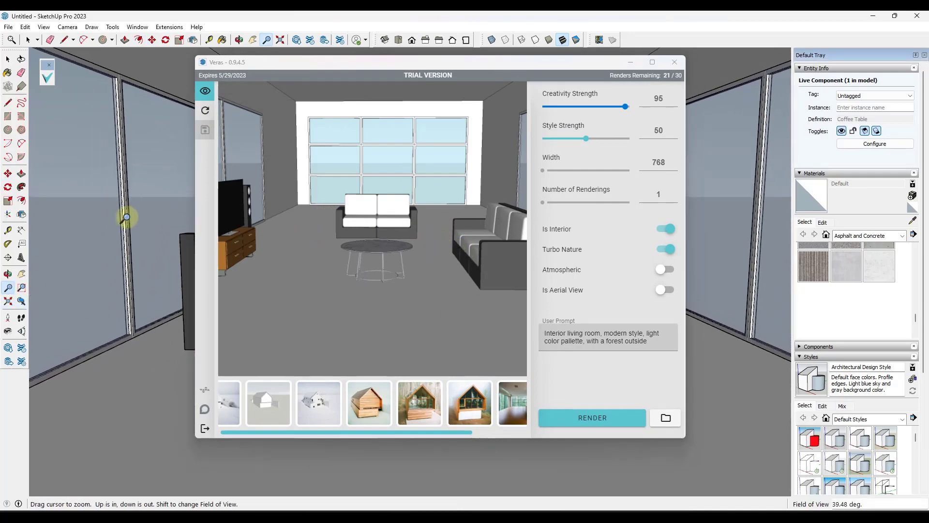
Refresh the Veras preview with the wider view and render the furnished living room
{"action": "left_click", "coordinate": [206, 111]}
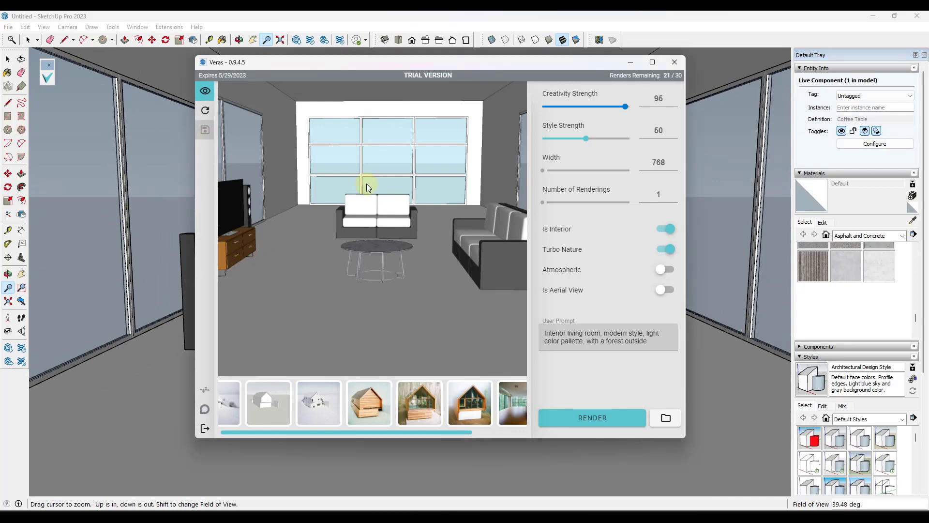
{"action": "left_click", "coordinate": [205, 113]}
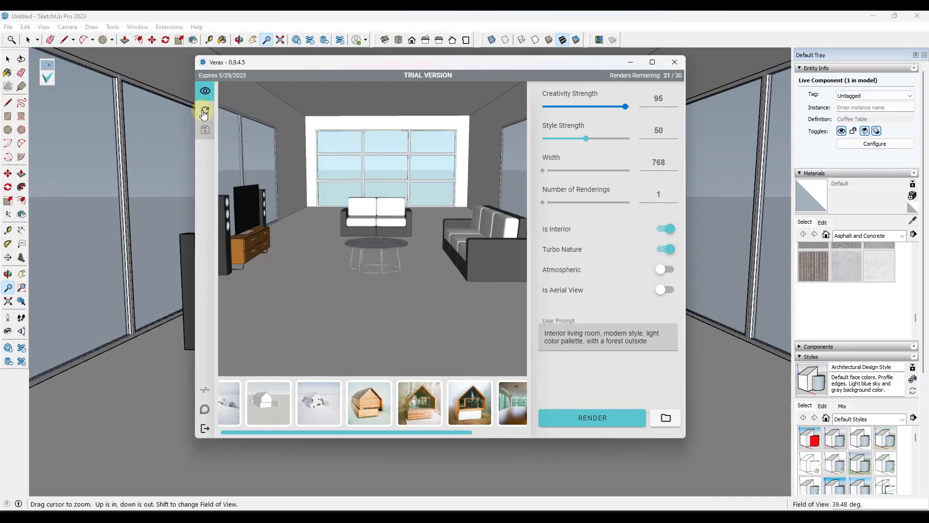
{"action": "left_click", "coordinate": [600, 422]}
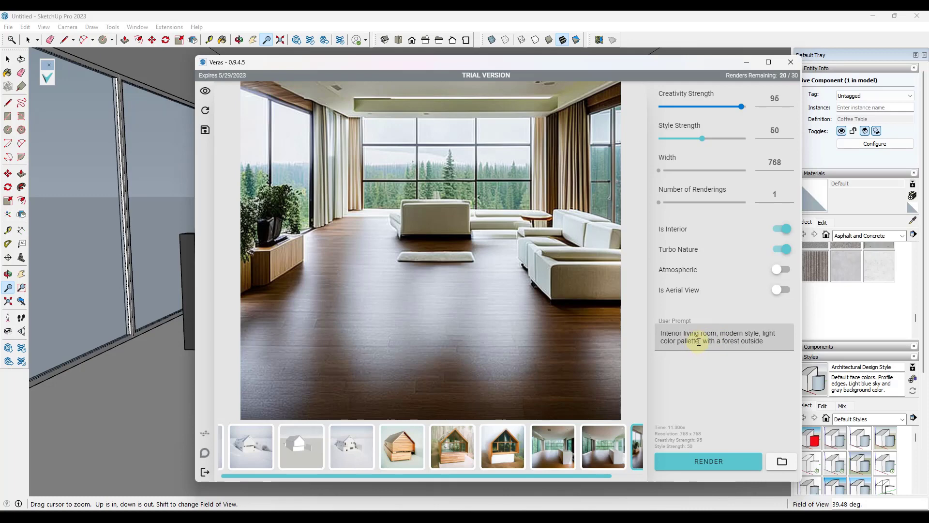
Replace 'light color pallette' with 'tile floors, with a central hanging light fixture' and render
{"action": "left_click_drag", "start_coordinate": [700, 341], "coordinate": [761, 333]}
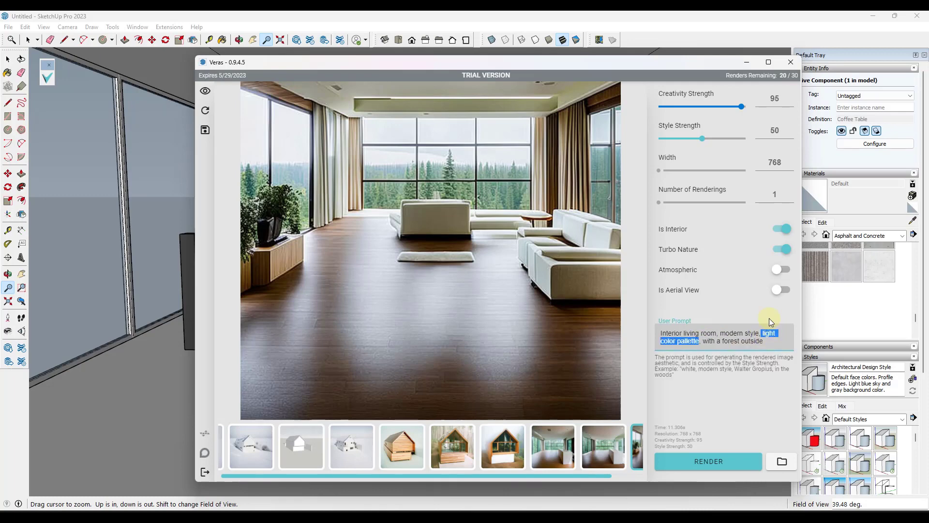
{"action": "type", "text": "tile floors, with a central hanging light fixture"}
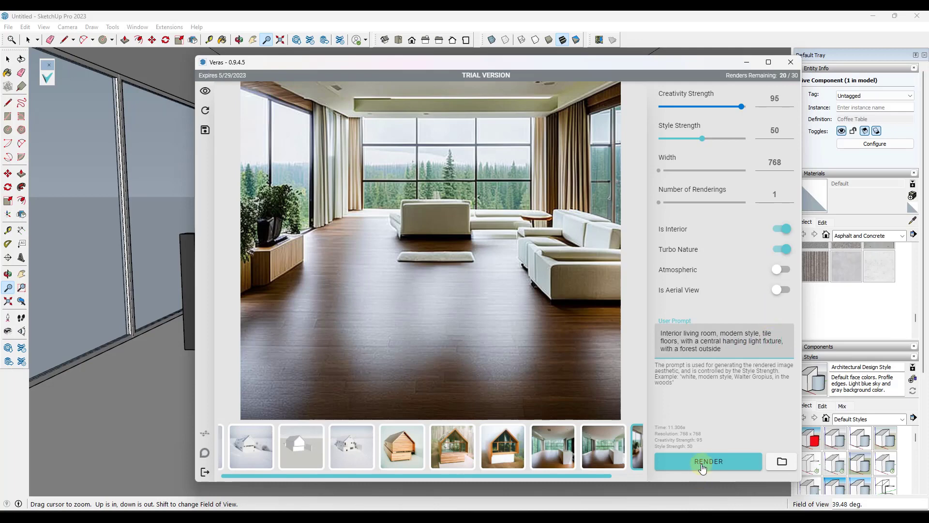
{"action": "left_click", "coordinate": [704, 462]}
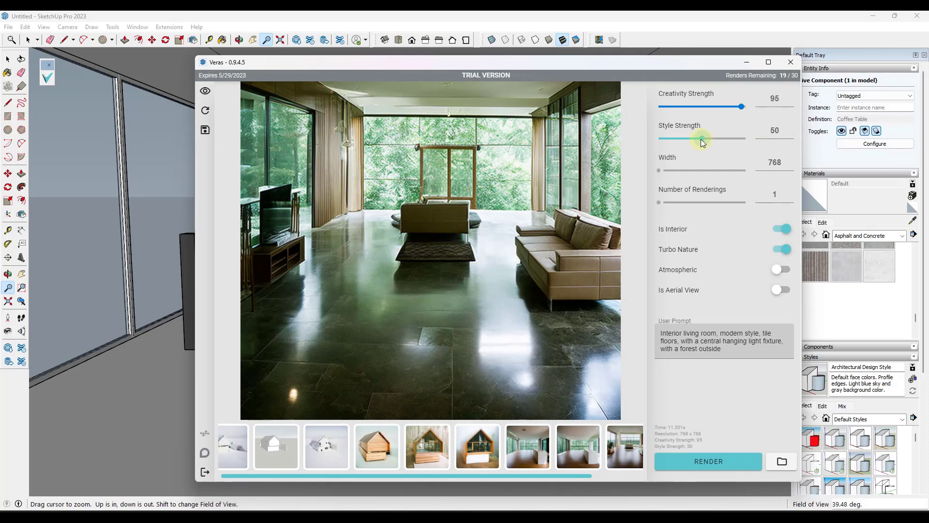
Render with Style and Creativity Strength both at 100, then re-render with Style Strength near 45
{"action": "left_click_drag", "start_coordinate": [702, 138], "coordinate": [747, 138]}
{"action": "left_click_drag", "start_coordinate": [741, 106], "coordinate": [749, 107]}
{"action": "left_click", "coordinate": [708, 461]}
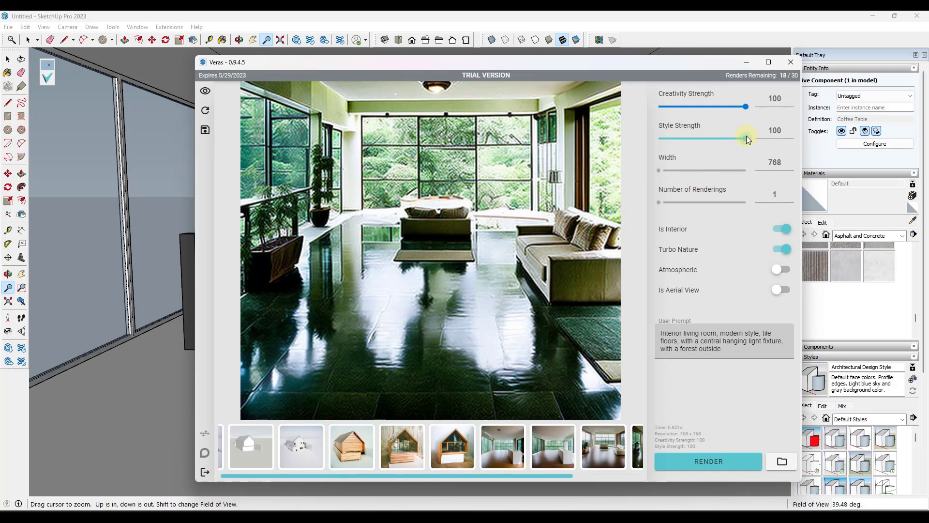
{"action": "left_click_drag", "start_coordinate": [744, 138], "coordinate": [696, 141]}
{"action": "left_click", "coordinate": [710, 462]}
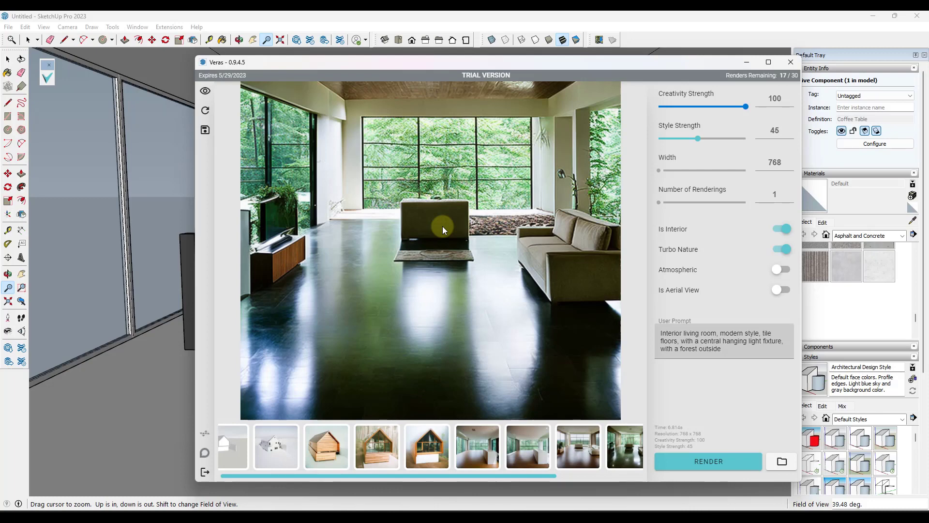
Browse the glass-fronted house and sofa-room thumbnails, finishing on the first tile-floored render
{"action": "left_click", "coordinate": [426, 441]}
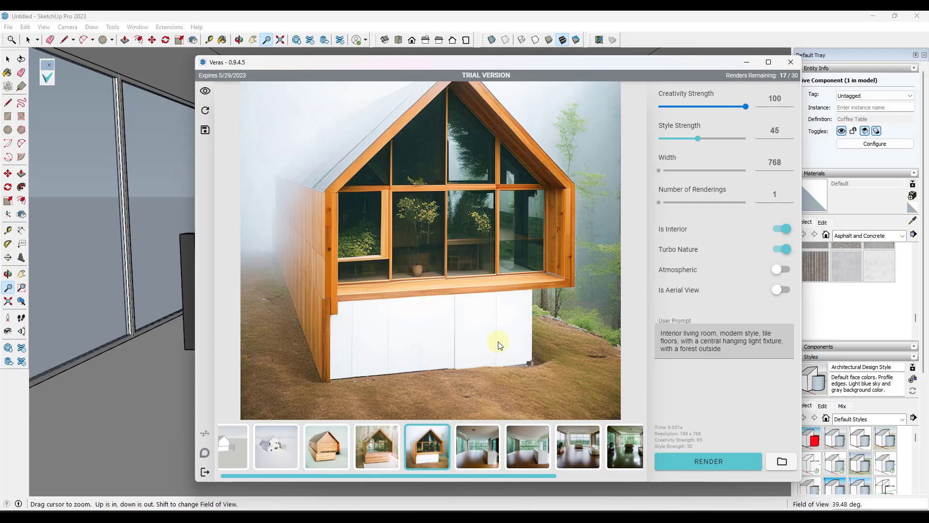
{"action": "left_click", "coordinate": [488, 455]}
{"action": "left_click", "coordinate": [578, 454]}
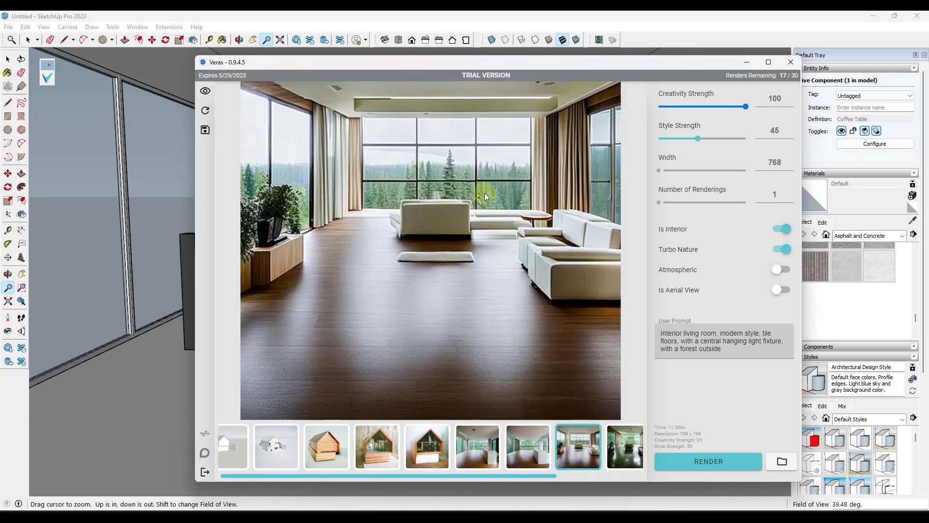
{"action": "left_click", "coordinate": [621, 458]}
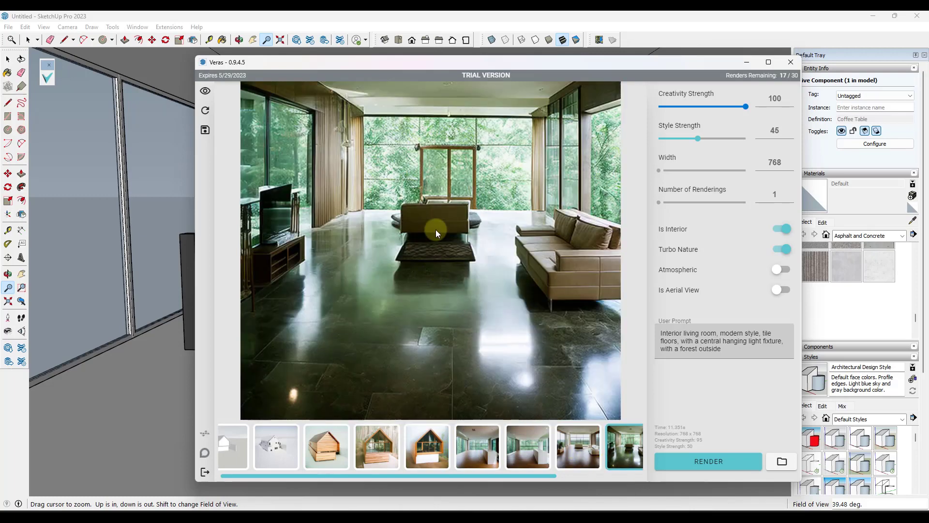